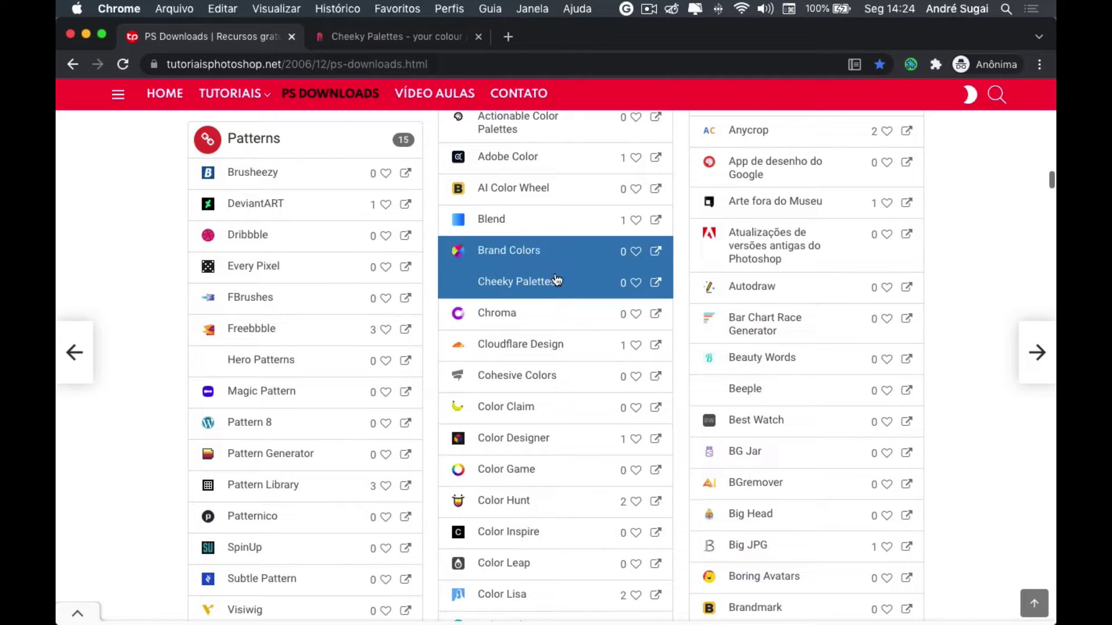
Scroll up and down through the PS Downloads list
{"action": "scroll", "coordinate": [557, 288], "scroll_direction": "up", "scroll_amount": 3}
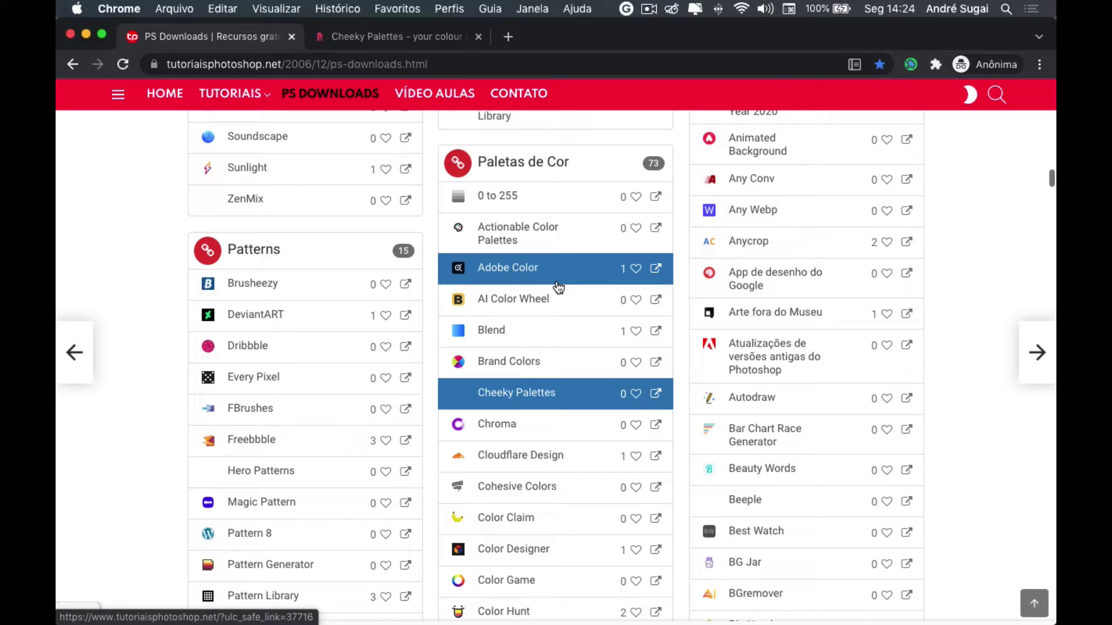
{"action": "scroll", "coordinate": [558, 288], "scroll_direction": "up", "scroll_amount": 1}
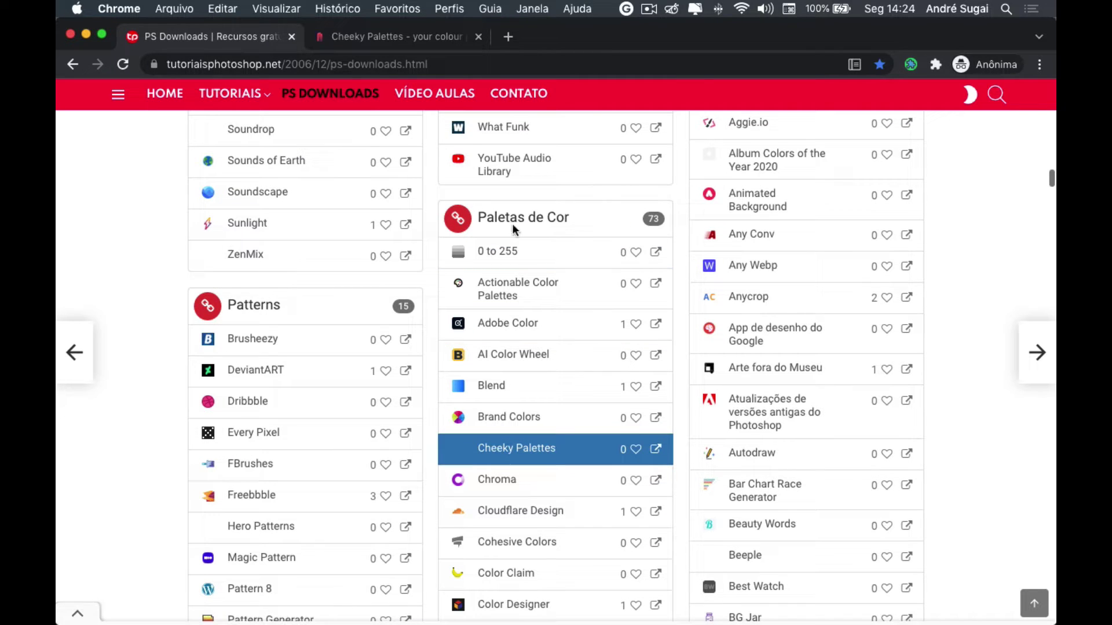
{"action": "scroll", "coordinate": [522, 252], "scroll_direction": "up", "scroll_amount": 3}
{"action": "scroll", "coordinate": [541, 259], "scroll_direction": "up", "scroll_amount": 2}
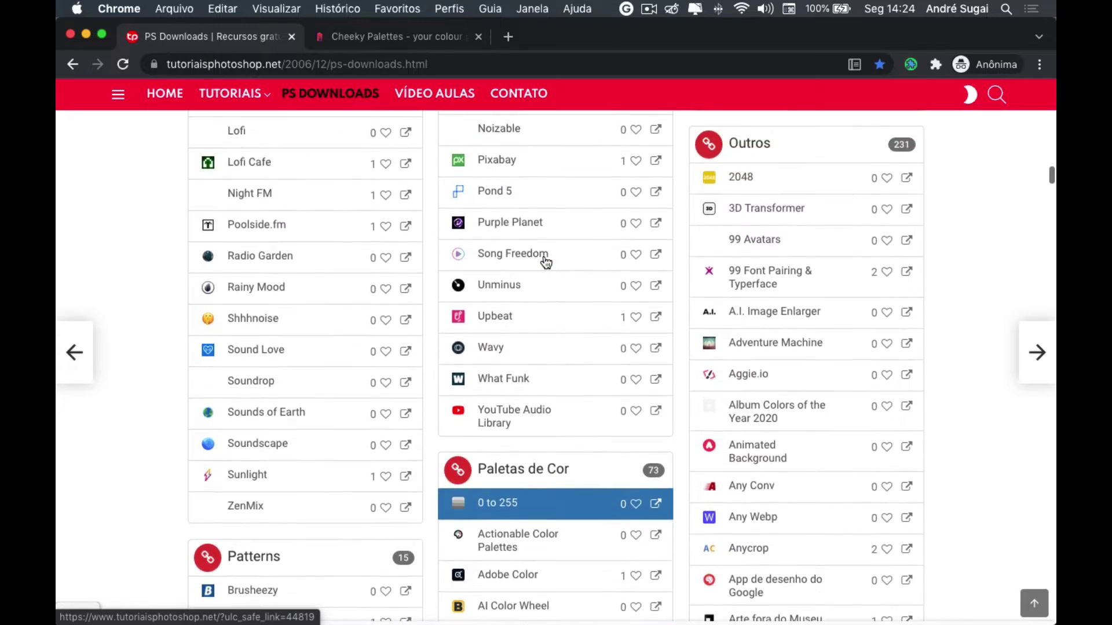
{"action": "scroll", "coordinate": [546, 262], "scroll_direction": "up", "scroll_amount": 4}
{"action": "scroll", "coordinate": [546, 261], "scroll_direction": "up", "scroll_amount": 2}
{"action": "scroll", "coordinate": [546, 262], "scroll_direction": "up", "scroll_amount": 4}
{"action": "scroll", "coordinate": [546, 261], "scroll_direction": "up", "scroll_amount": 3}
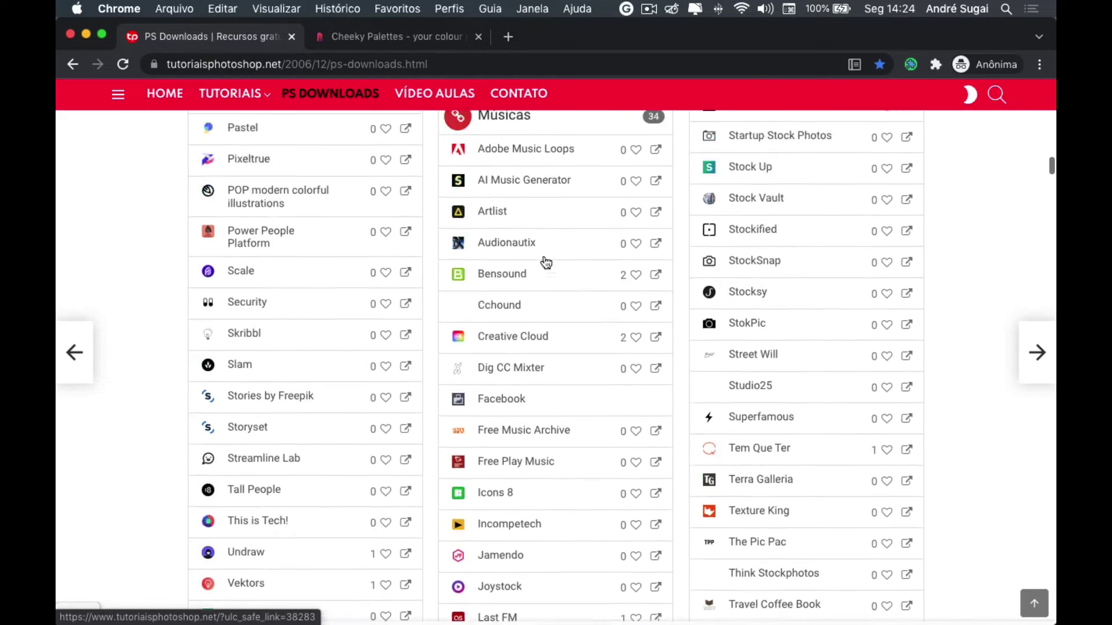
{"action": "scroll", "coordinate": [546, 261], "scroll_direction": "up", "scroll_amount": 6}
{"action": "scroll", "coordinate": [546, 262], "scroll_direction": "up", "scroll_amount": 3}
{"action": "scroll", "coordinate": [546, 261], "scroll_direction": "up", "scroll_amount": 5}
{"action": "scroll", "coordinate": [546, 262], "scroll_direction": "up", "scroll_amount": 4}
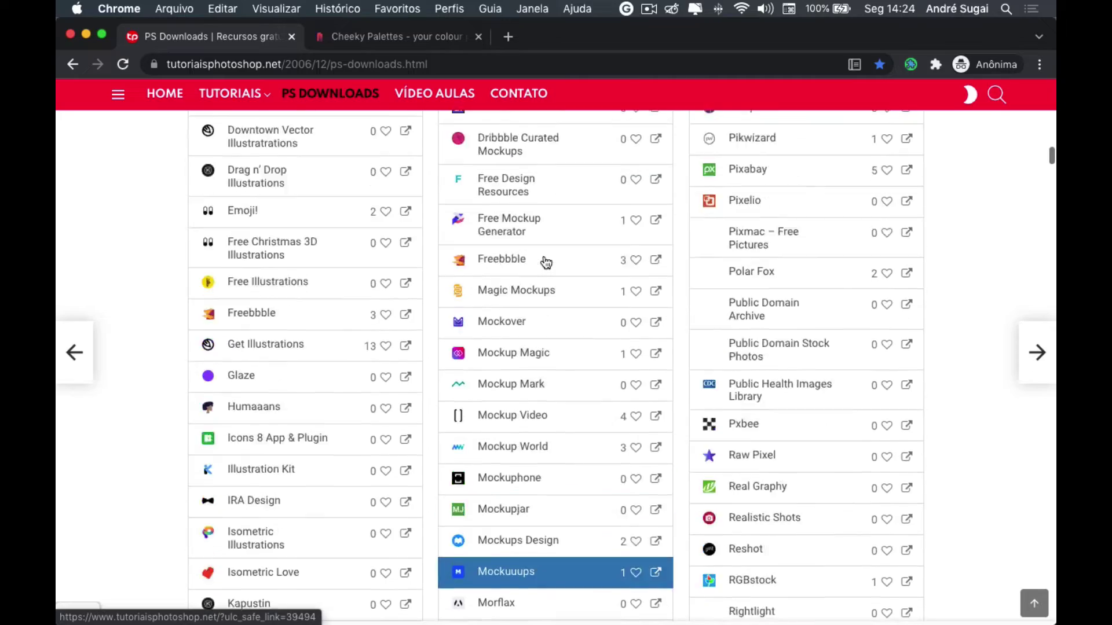
{"action": "scroll", "coordinate": [546, 261], "scroll_direction": "up", "scroll_amount": 5}
{"action": "scroll", "coordinate": [546, 262], "scroll_direction": "up", "scroll_amount": 3}
{"action": "scroll", "coordinate": [546, 262], "scroll_direction": "up", "scroll_amount": 5}
{"action": "scroll", "coordinate": [546, 262], "scroll_direction": "up", "scroll_amount": 3}
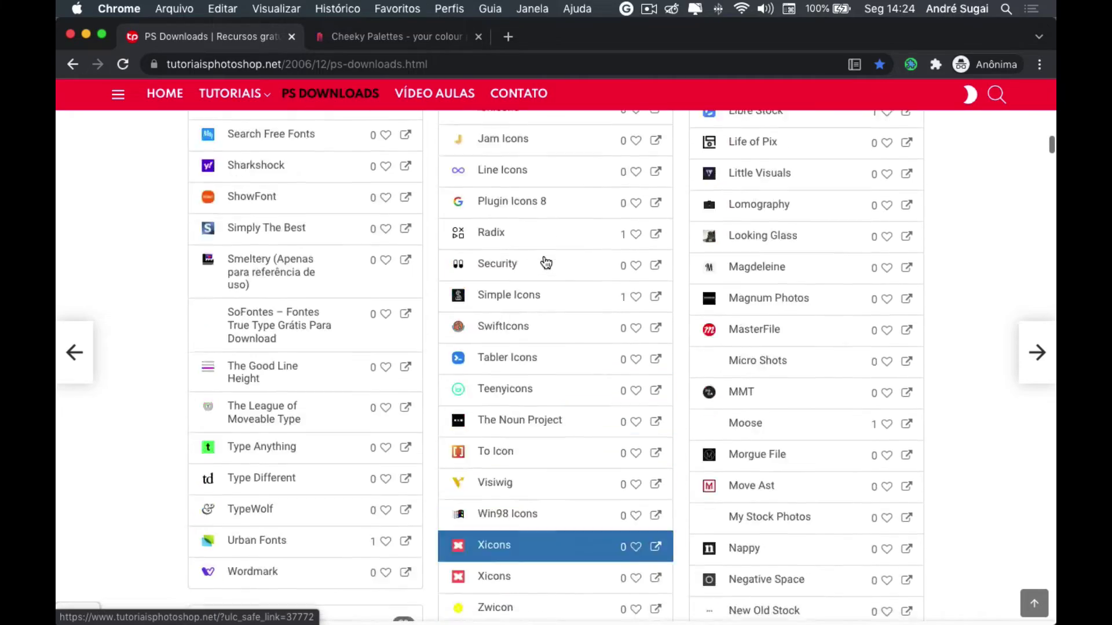
{"action": "scroll", "coordinate": [546, 262], "scroll_direction": "up", "scroll_amount": 4}
{"action": "scroll", "coordinate": [546, 262], "scroll_direction": "up", "scroll_amount": 4}
{"action": "scroll", "coordinate": [546, 261], "scroll_direction": "up", "scroll_amount": 3}
{"action": "scroll", "coordinate": [546, 262], "scroll_direction": "up", "scroll_amount": 3}
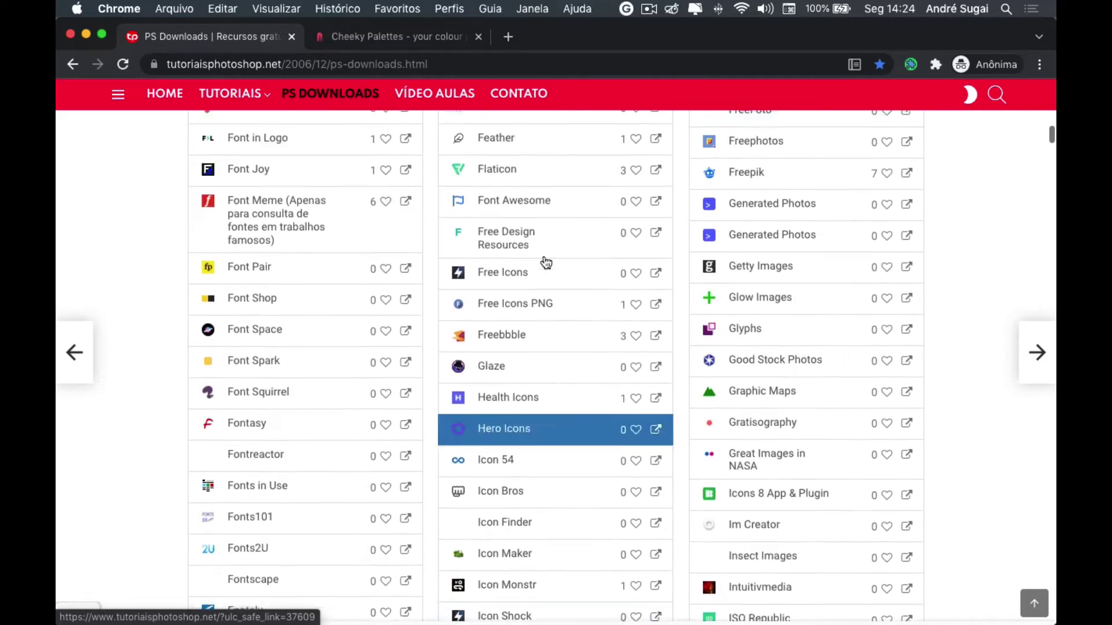
{"action": "scroll", "coordinate": [546, 262], "scroll_direction": "up", "scroll_amount": 4}
{"action": "scroll", "coordinate": [546, 262], "scroll_direction": "up", "scroll_amount": 5}
{"action": "scroll", "coordinate": [546, 262], "scroll_direction": "up", "scroll_amount": 4}
{"action": "scroll", "coordinate": [546, 261], "scroll_direction": "up", "scroll_amount": 4}
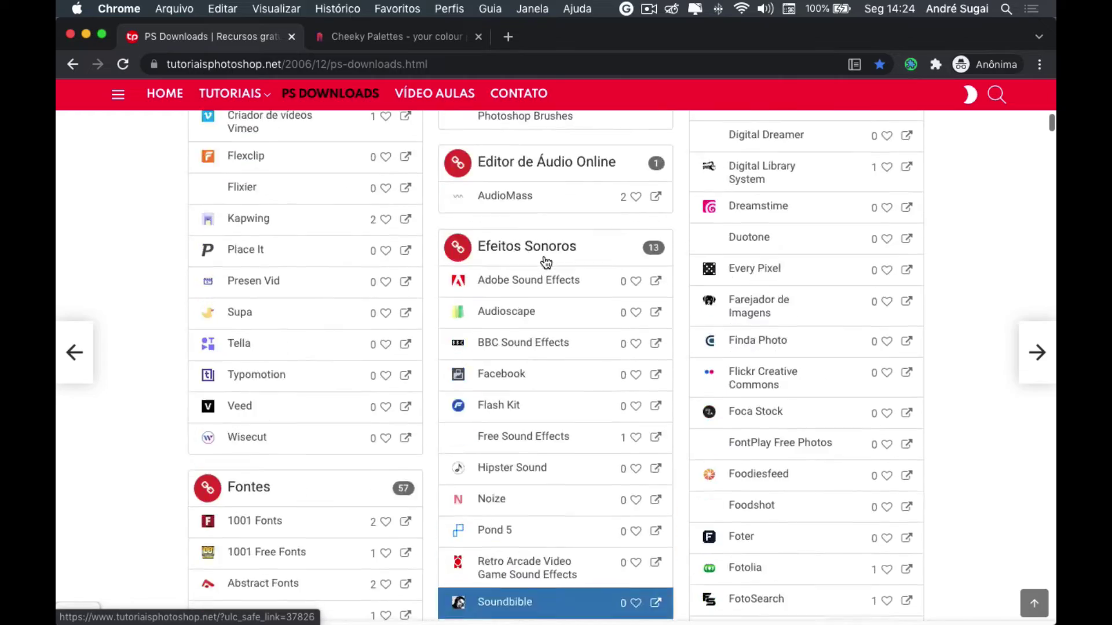
{"action": "scroll", "coordinate": [546, 262], "scroll_direction": "up", "scroll_amount": 4}
{"action": "scroll", "coordinate": [546, 262], "scroll_direction": "up", "scroll_amount": 4}
{"action": "scroll", "coordinate": [546, 261], "scroll_direction": "up", "scroll_amount": 4}
{"action": "scroll", "coordinate": [546, 262], "scroll_direction": "up", "scroll_amount": 4}
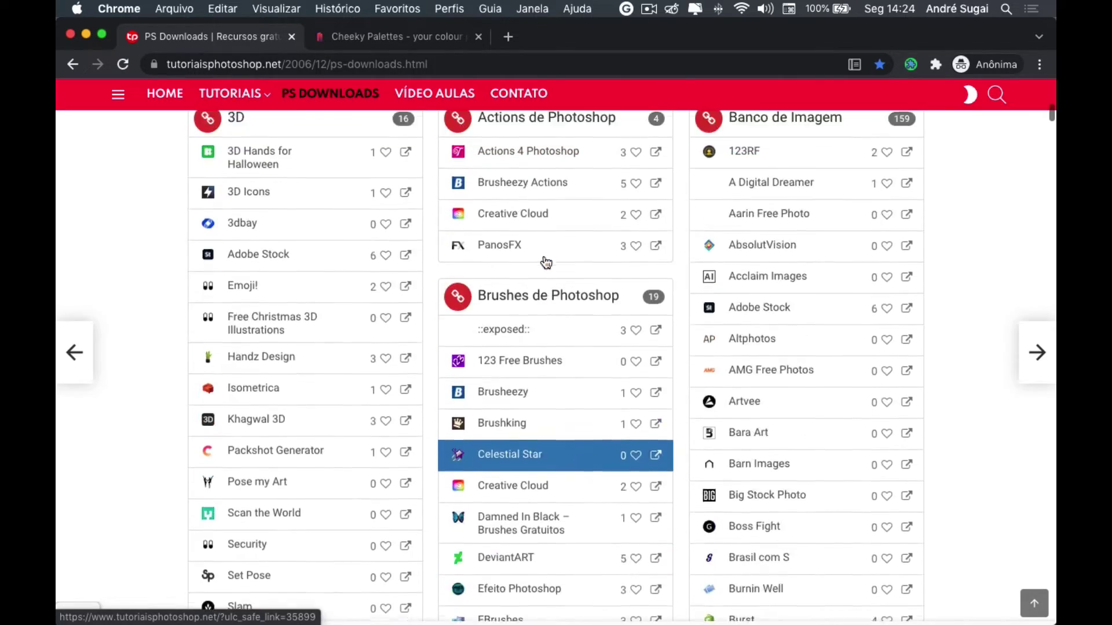
{"action": "scroll", "coordinate": [546, 262], "scroll_direction": "up", "scroll_amount": 3}
{"action": "scroll", "coordinate": [546, 262], "scroll_direction": "up", "scroll_amount": 1}
{"action": "scroll", "coordinate": [546, 262], "scroll_direction": "down", "scroll_amount": 6}
{"action": "scroll", "coordinate": [546, 262], "scroll_direction": "down", "scroll_amount": 8}
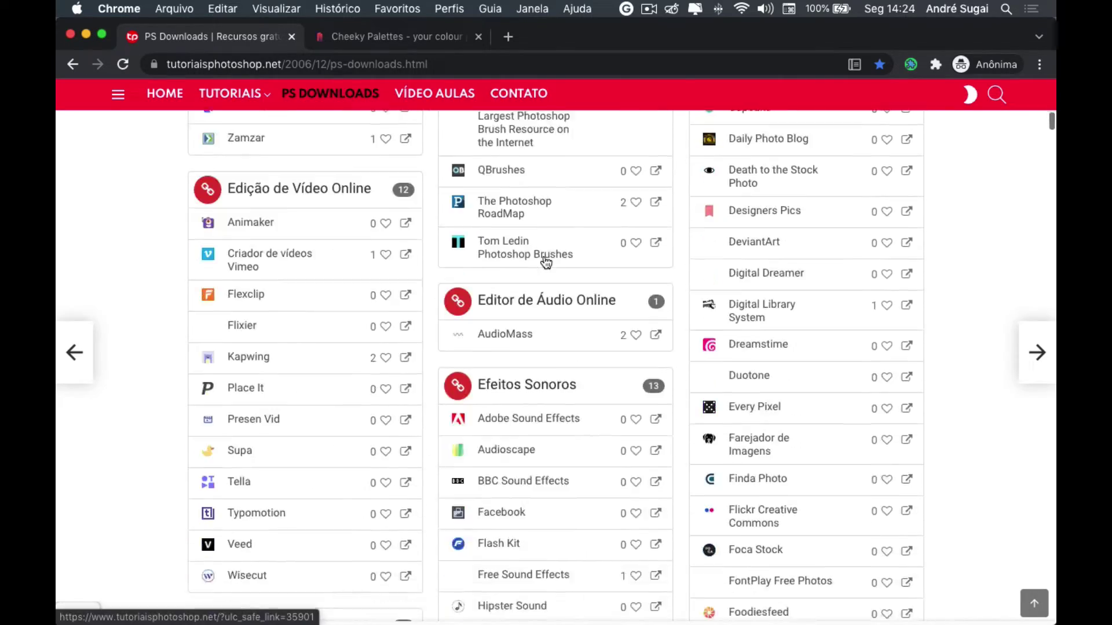
{"action": "scroll", "coordinate": [546, 262], "scroll_direction": "down", "scroll_amount": 5}
{"action": "scroll", "coordinate": [546, 262], "scroll_direction": "down", "scroll_amount": 5}
{"action": "scroll", "coordinate": [546, 262], "scroll_direction": "down", "scroll_amount": 5}
{"action": "scroll", "coordinate": [546, 261], "scroll_direction": "down", "scroll_amount": 5}
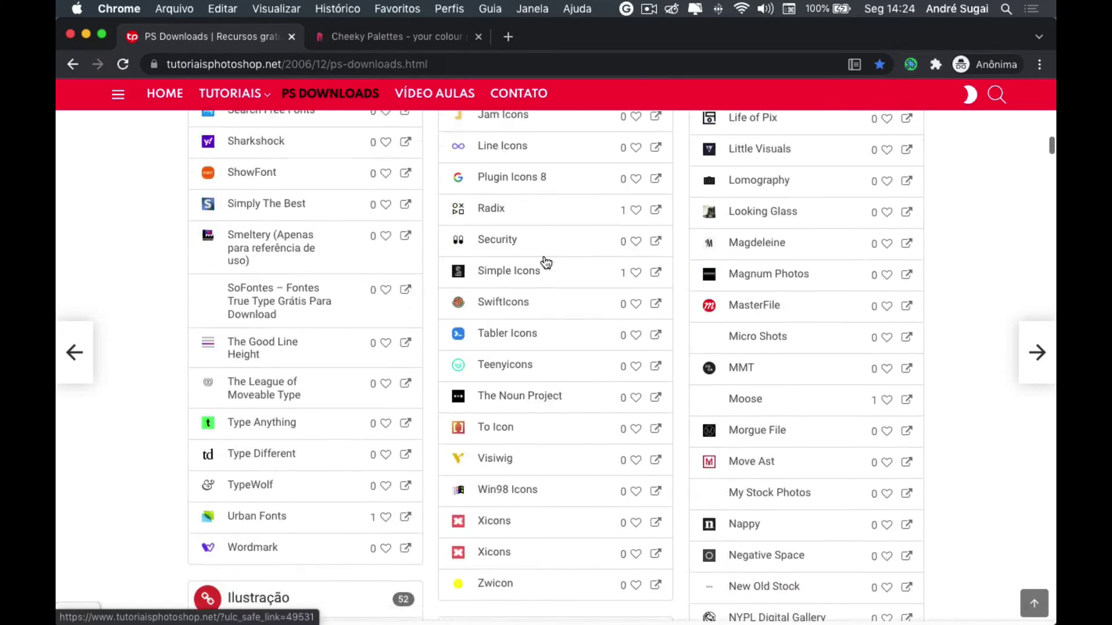
{"action": "scroll", "coordinate": [546, 262], "scroll_direction": "down", "scroll_amount": 5}
{"action": "scroll", "coordinate": [546, 262], "scroll_direction": "down", "scroll_amount": 5}
{"action": "scroll", "coordinate": [546, 262], "scroll_direction": "down", "scroll_amount": 3}
{"action": "scroll", "coordinate": [546, 262], "scroll_direction": "down", "scroll_amount": 5}
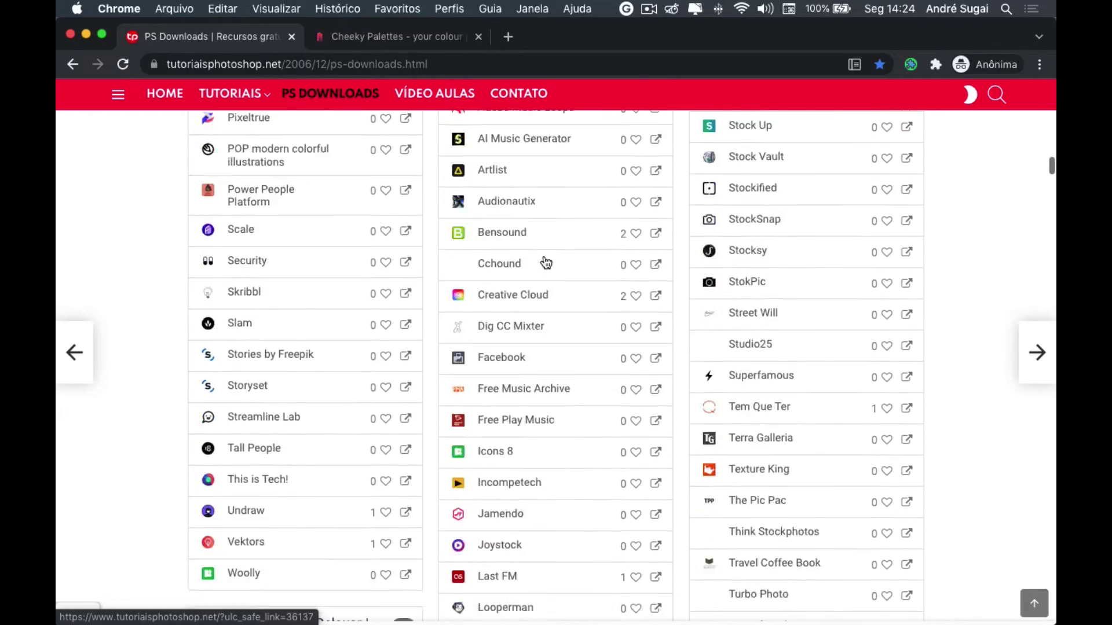
{"action": "scroll", "coordinate": [546, 262], "scroll_direction": "down", "scroll_amount": 6}
{"action": "scroll", "coordinate": [543, 258], "scroll_direction": "down", "scroll_amount": 4}
{"action": "scroll", "coordinate": [543, 258], "scroll_direction": "down", "scroll_amount": 3}
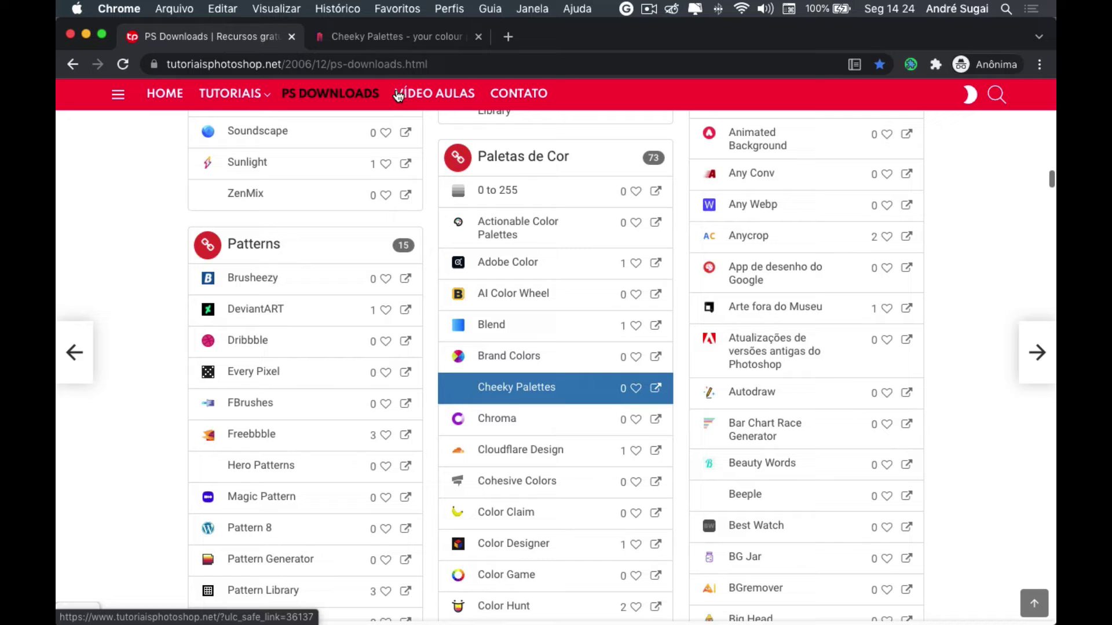
Switch to the Cheeky Palettes tab and browse its landing page, returning near the top
{"action": "left_click", "coordinate": [373, 33]}
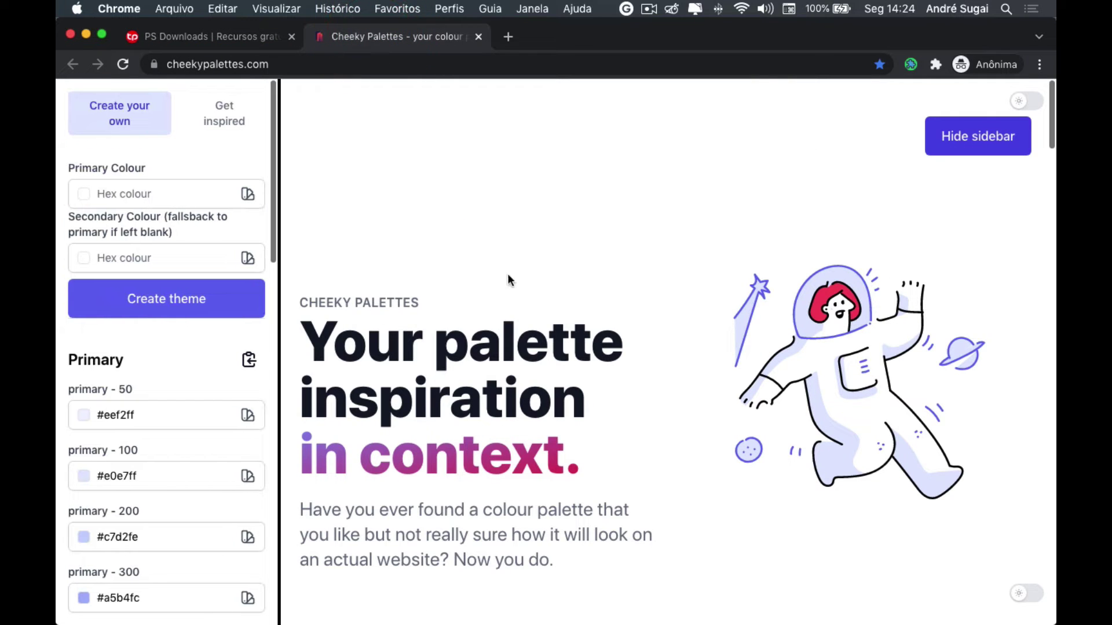
{"action": "scroll", "coordinate": [482, 355], "scroll_direction": "down", "scroll_amount": 4}
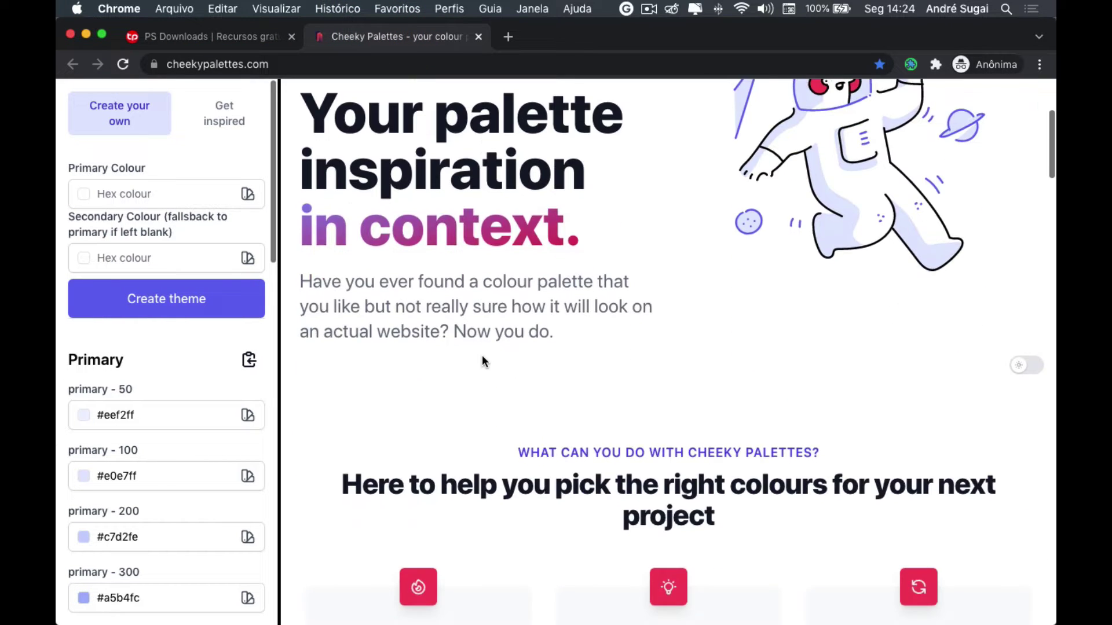
{"action": "scroll", "coordinate": [481, 356], "scroll_direction": "down", "scroll_amount": 6}
{"action": "scroll", "coordinate": [481, 356], "scroll_direction": "down", "scroll_amount": 6}
{"action": "scroll", "coordinate": [481, 355], "scroll_direction": "down", "scroll_amount": 5}
{"action": "scroll", "coordinate": [482, 356], "scroll_direction": "down", "scroll_amount": 4}
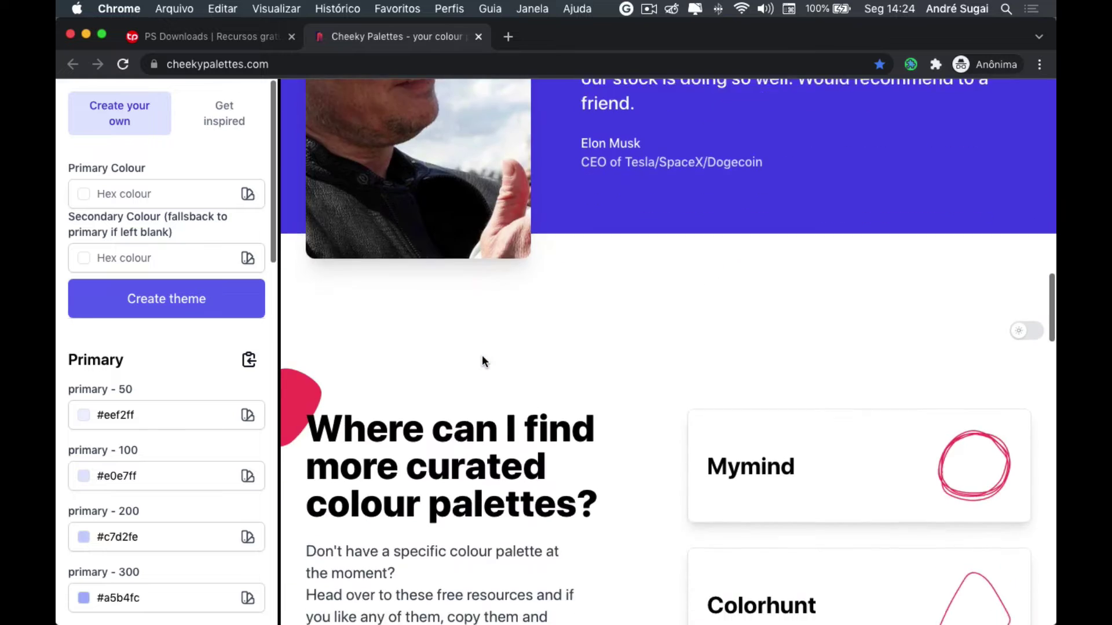
{"action": "scroll", "coordinate": [482, 356], "scroll_direction": "down", "scroll_amount": 5}
{"action": "scroll", "coordinate": [482, 356], "scroll_direction": "down", "scroll_amount": 6}
{"action": "scroll", "coordinate": [482, 357], "scroll_direction": "down", "scroll_amount": 5}
{"action": "scroll", "coordinate": [482, 357], "scroll_direction": "down", "scroll_amount": 6}
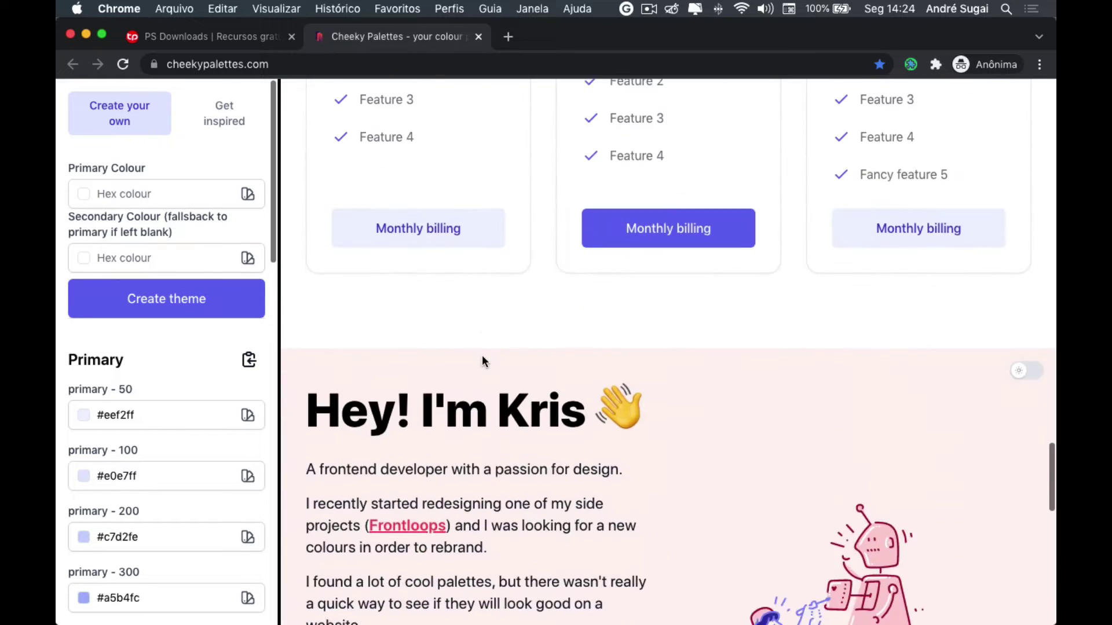
{"action": "scroll", "coordinate": [482, 357], "scroll_direction": "down", "scroll_amount": 4}
{"action": "scroll", "coordinate": [482, 357], "scroll_direction": "down", "scroll_amount": 5}
{"action": "scroll", "coordinate": [482, 361], "scroll_direction": "down", "scroll_amount": 4}
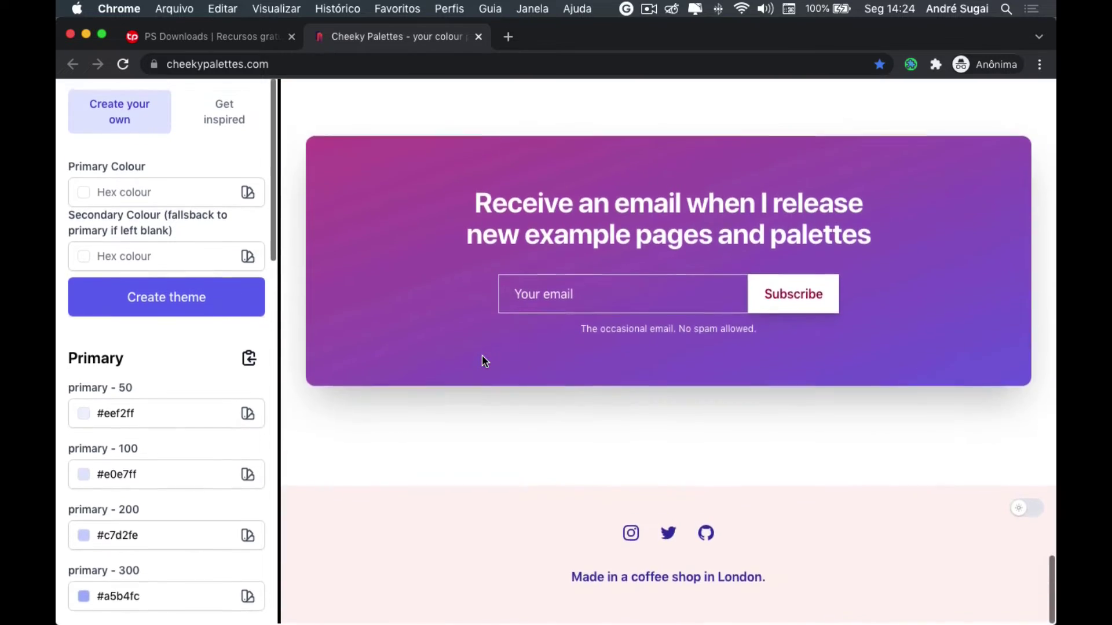
{"action": "scroll", "coordinate": [482, 360], "scroll_direction": "up", "scroll_amount": 8}
{"action": "scroll", "coordinate": [482, 360], "scroll_direction": "up", "scroll_amount": 10}
{"action": "scroll", "coordinate": [482, 355], "scroll_direction": "up", "scroll_amount": 10}
{"action": "scroll", "coordinate": [510, 324], "scroll_direction": "up", "scroll_amount": 1}
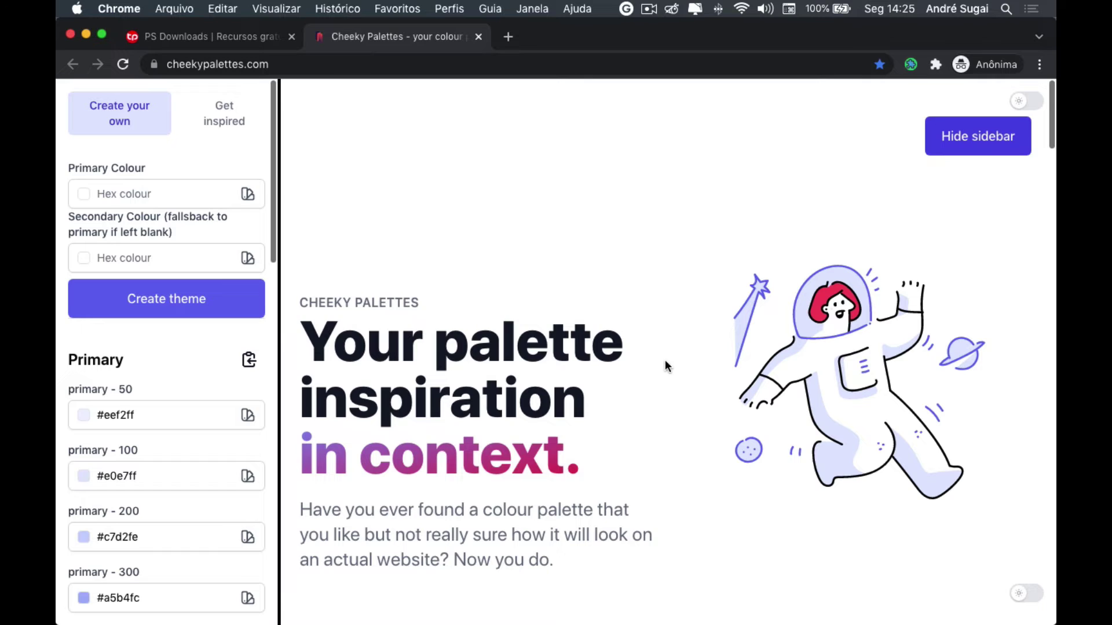
Try the hero's dark mode, hide the colour sidebar, then set the hero to dark crimson
{"action": "left_click", "coordinate": [1028, 103]}
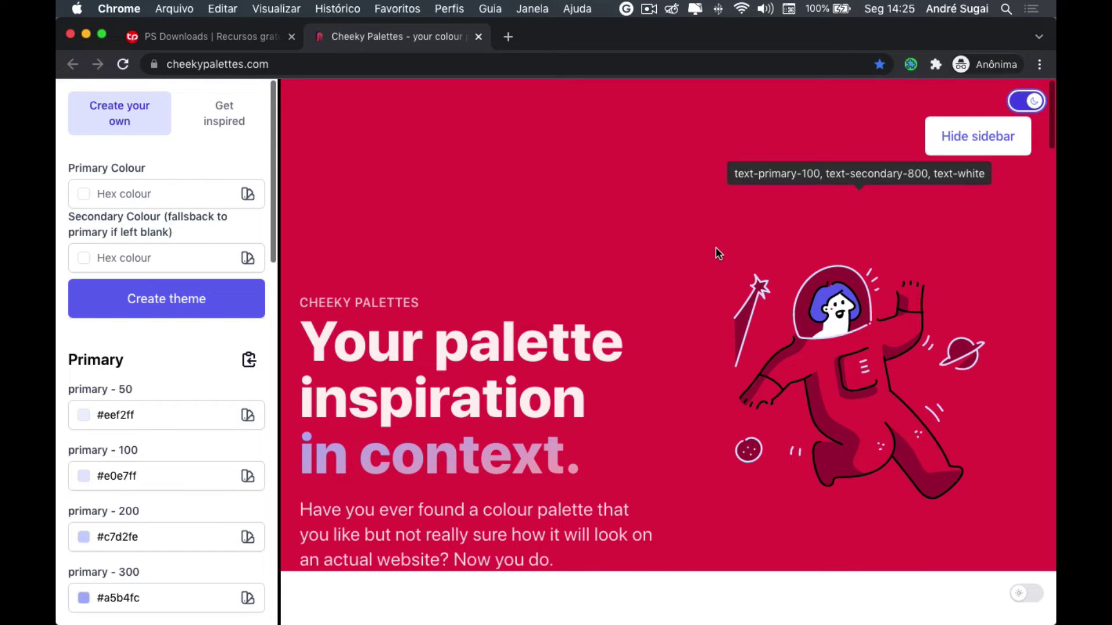
{"action": "left_click", "coordinate": [1027, 103]}
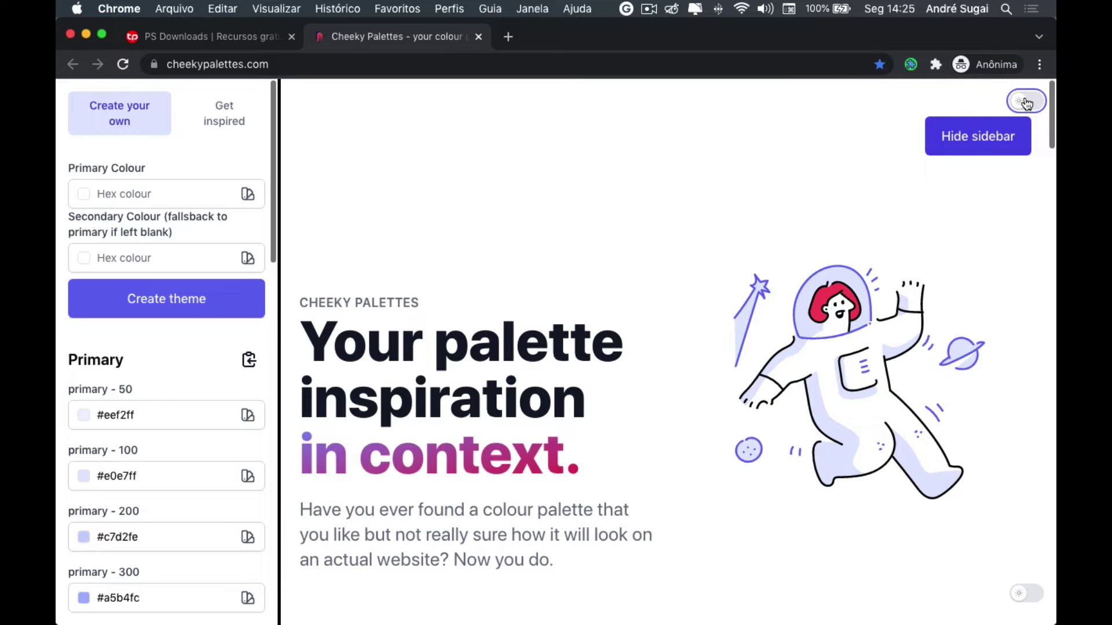
{"action": "left_click", "coordinate": [966, 145]}
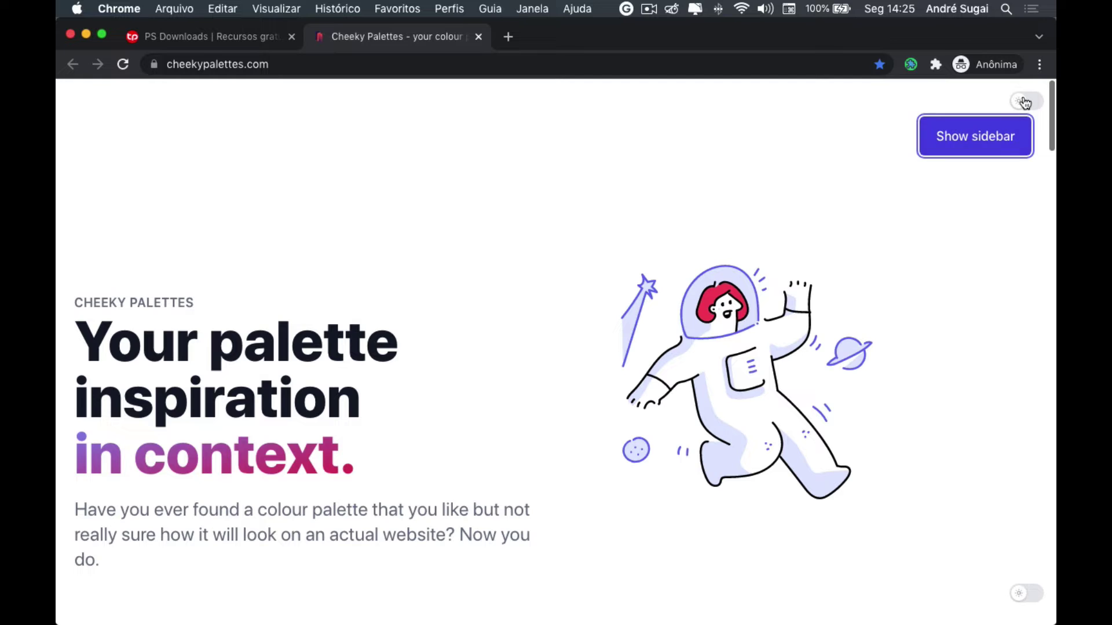
{"action": "left_click", "coordinate": [1025, 102]}
{"action": "scroll", "coordinate": [811, 322], "scroll_direction": "down", "scroll_amount": 5}
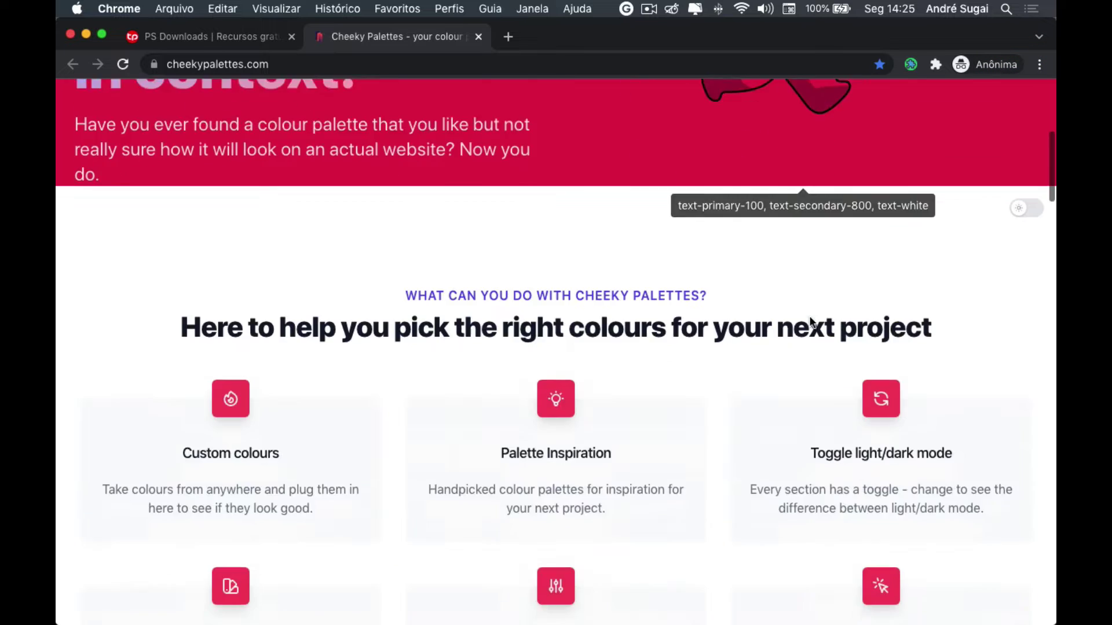
{"action": "scroll", "coordinate": [811, 321], "scroll_direction": "down", "scroll_amount": 5}
{"action": "scroll", "coordinate": [812, 322], "scroll_direction": "down", "scroll_amount": 5}
{"action": "scroll", "coordinate": [812, 322], "scroll_direction": "down", "scroll_amount": 5}
{"action": "scroll", "coordinate": [812, 322], "scroll_direction": "down", "scroll_amount": 5}
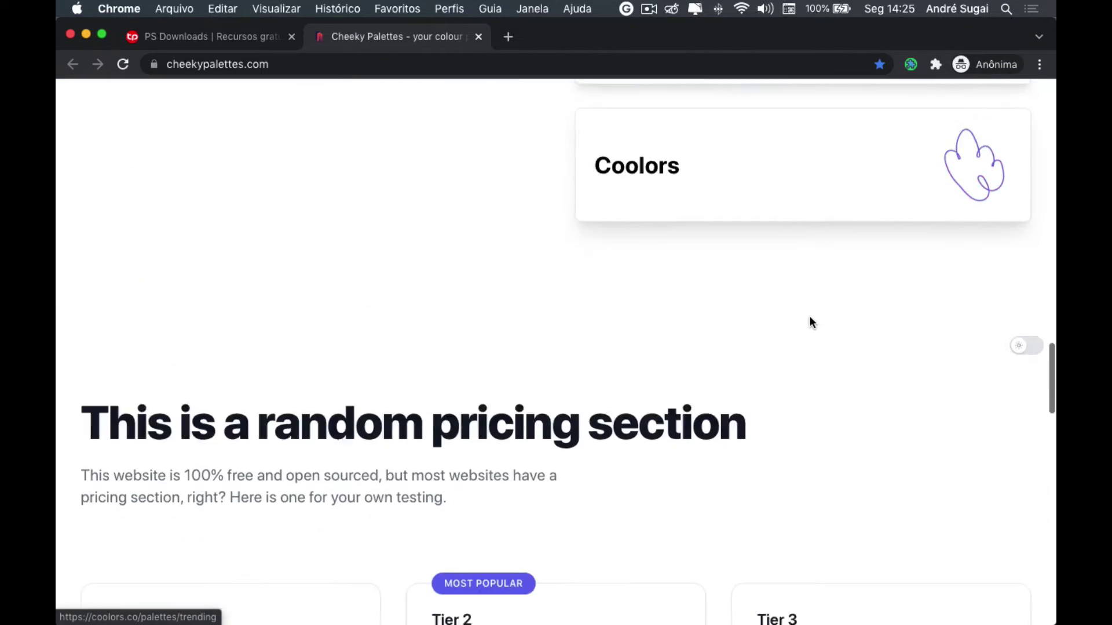
{"action": "scroll", "coordinate": [810, 321], "scroll_direction": "down", "scroll_amount": 4}
{"action": "scroll", "coordinate": [811, 321], "scroll_direction": "down", "scroll_amount": 3}
{"action": "scroll", "coordinate": [810, 320], "scroll_direction": "down", "scroll_amount": 5}
{"action": "scroll", "coordinate": [809, 320], "scroll_direction": "down", "scroll_amount": 3}
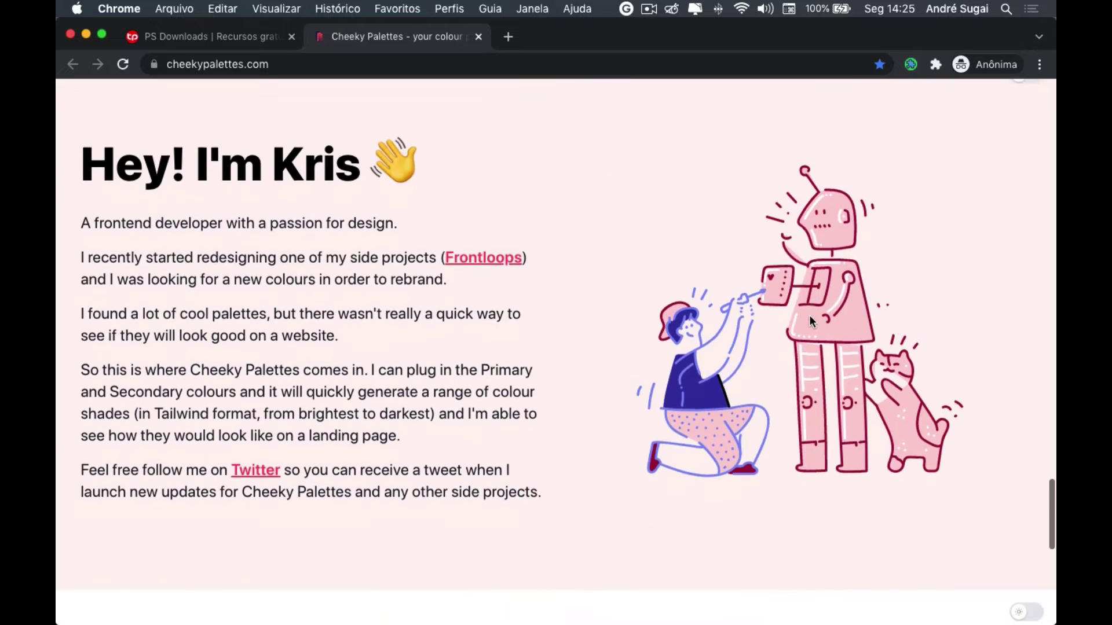
{"action": "scroll", "coordinate": [809, 315], "scroll_direction": "up", "scroll_amount": 1}
{"action": "scroll", "coordinate": [926, 249], "scroll_direction": "up", "scroll_amount": 1}
{"action": "left_click", "coordinate": [1022, 166]}
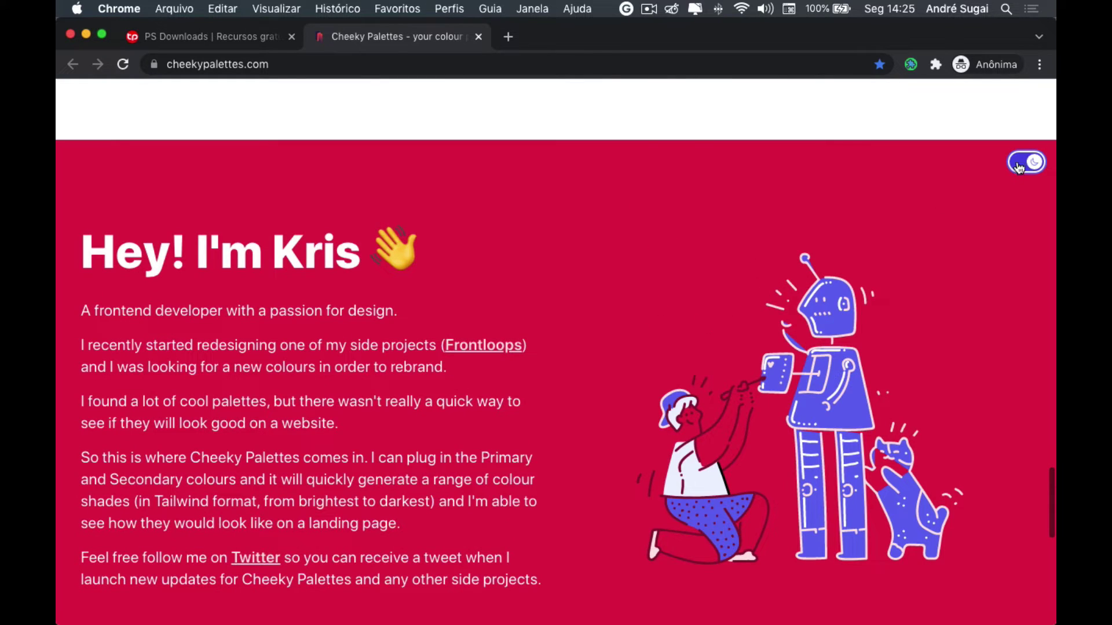
{"action": "left_click", "coordinate": [1020, 167]}
{"action": "scroll", "coordinate": [839, 327], "scroll_direction": "down", "scroll_amount": 8}
{"action": "scroll", "coordinate": [869, 290], "scroll_direction": "down", "scroll_amount": 2}
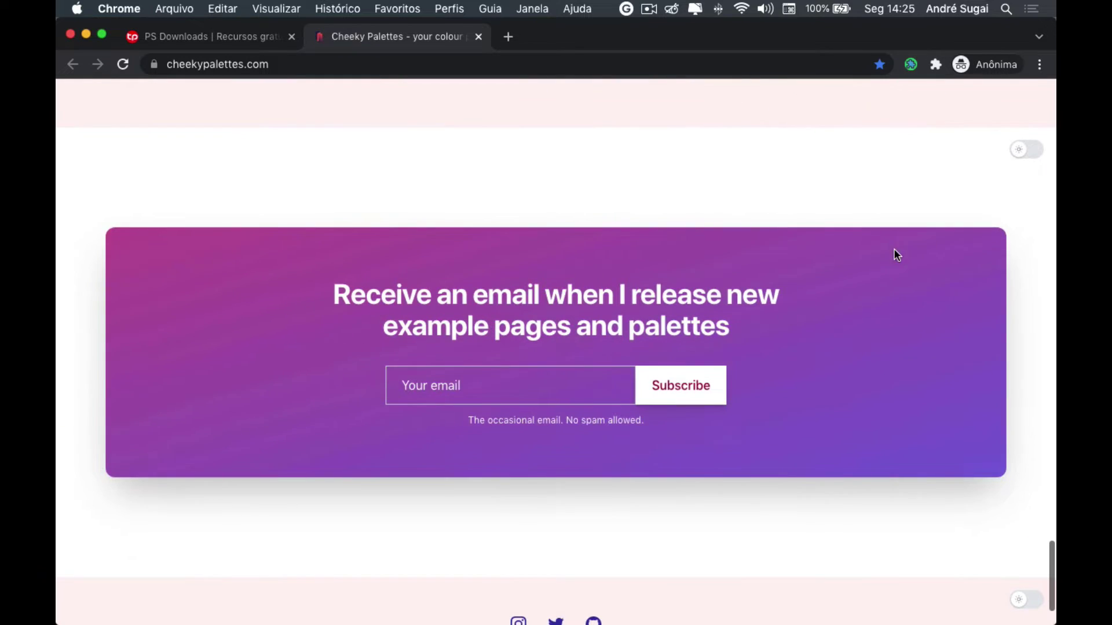
{"action": "left_click", "coordinate": [1023, 153]}
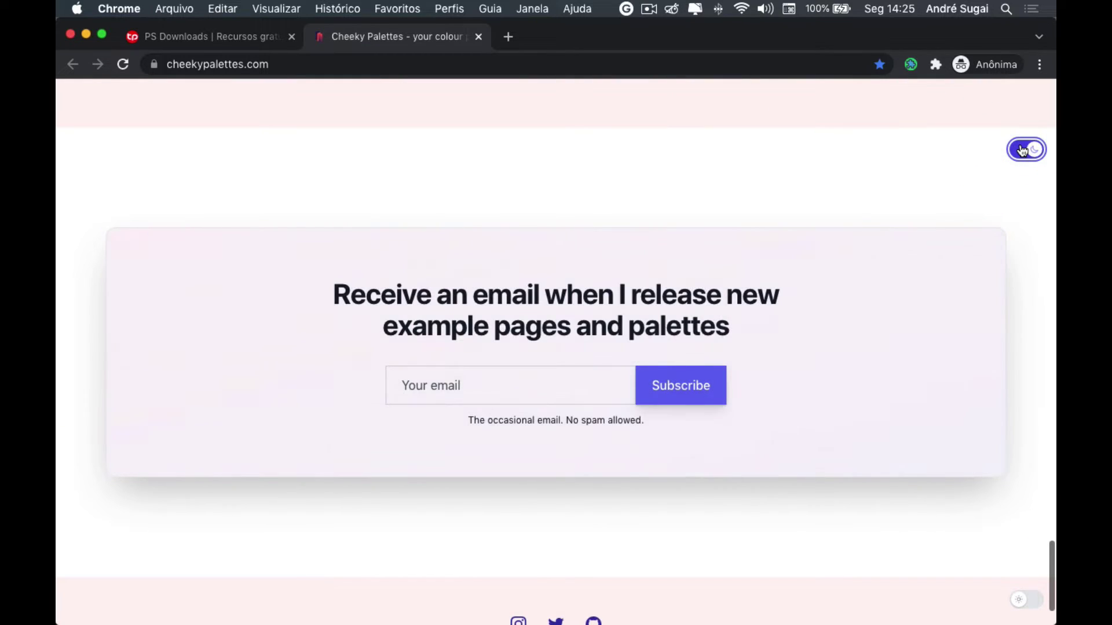
{"action": "left_click", "coordinate": [1022, 150]}
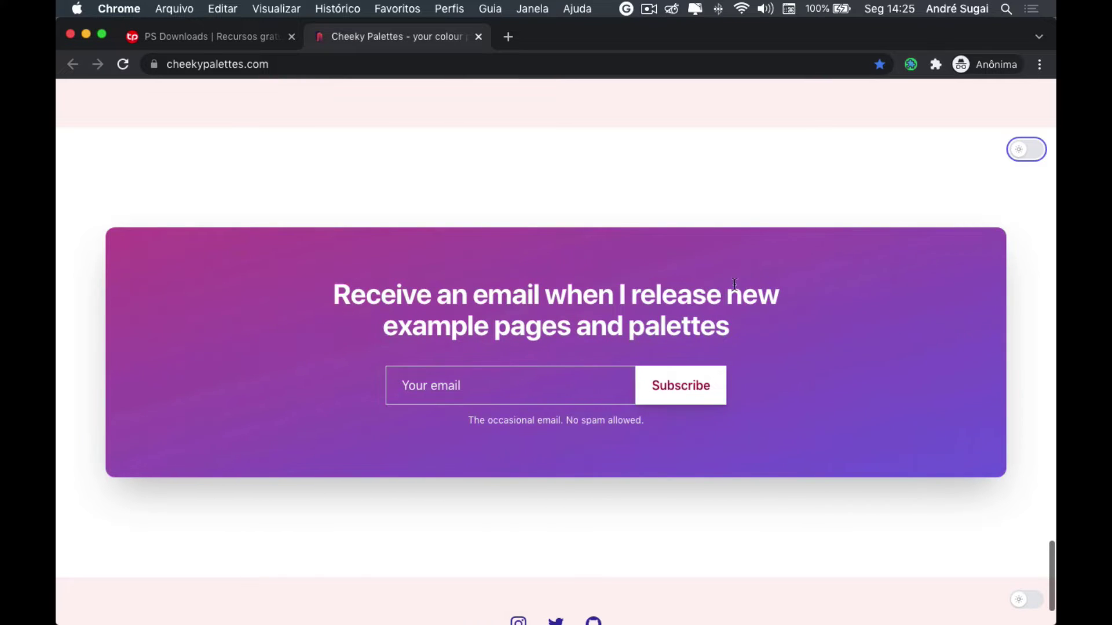
{"action": "left_click", "coordinate": [1026, 150]}
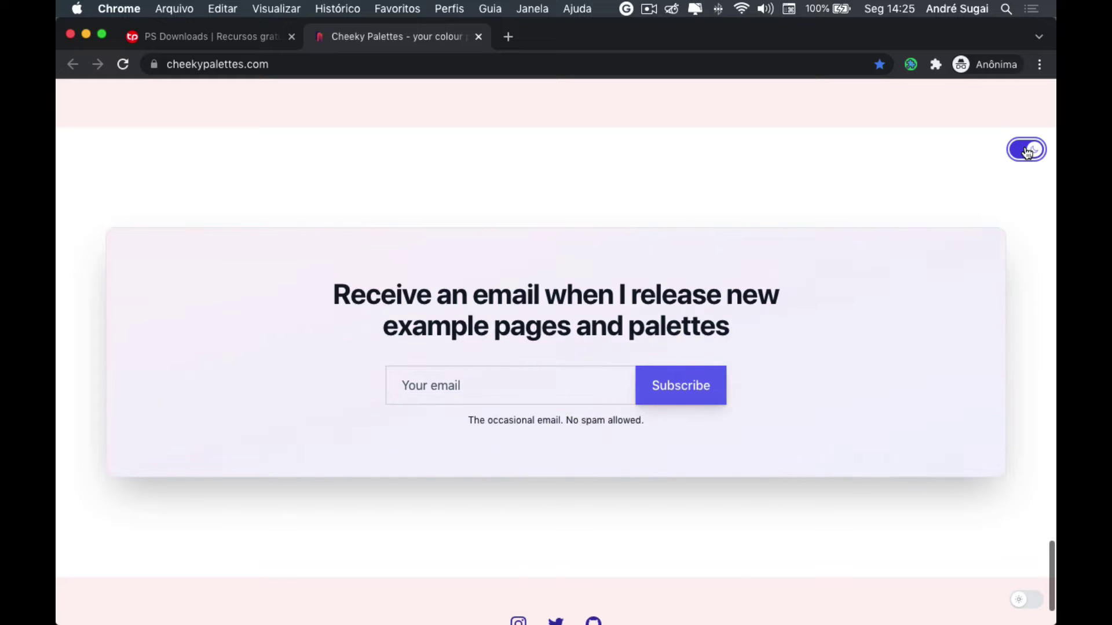
{"action": "left_click", "coordinate": [1026, 150]}
{"action": "scroll", "coordinate": [757, 329], "scroll_direction": "down", "scroll_amount": 2}
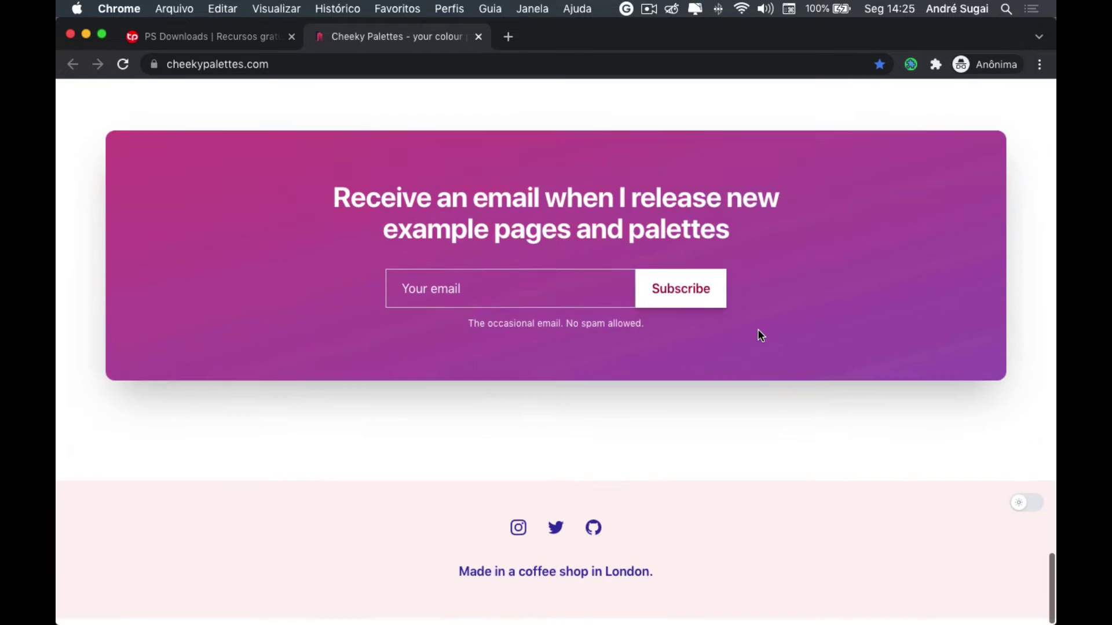
{"action": "scroll", "coordinate": [758, 328], "scroll_direction": "up", "scroll_amount": 10}
{"action": "scroll", "coordinate": [757, 329], "scroll_direction": "up", "scroll_amount": 4}
{"action": "scroll", "coordinate": [758, 335], "scroll_direction": "up", "scroll_amount": 8}
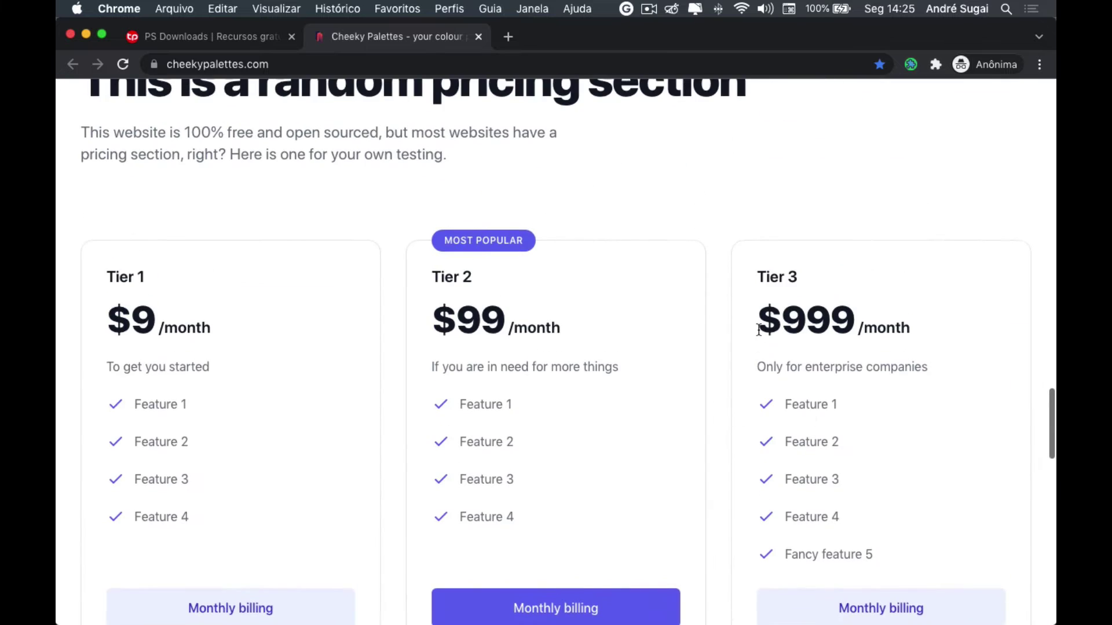
{"action": "scroll", "coordinate": [758, 336], "scroll_direction": "up", "scroll_amount": 4}
{"action": "left_click", "coordinate": [1035, 207]}
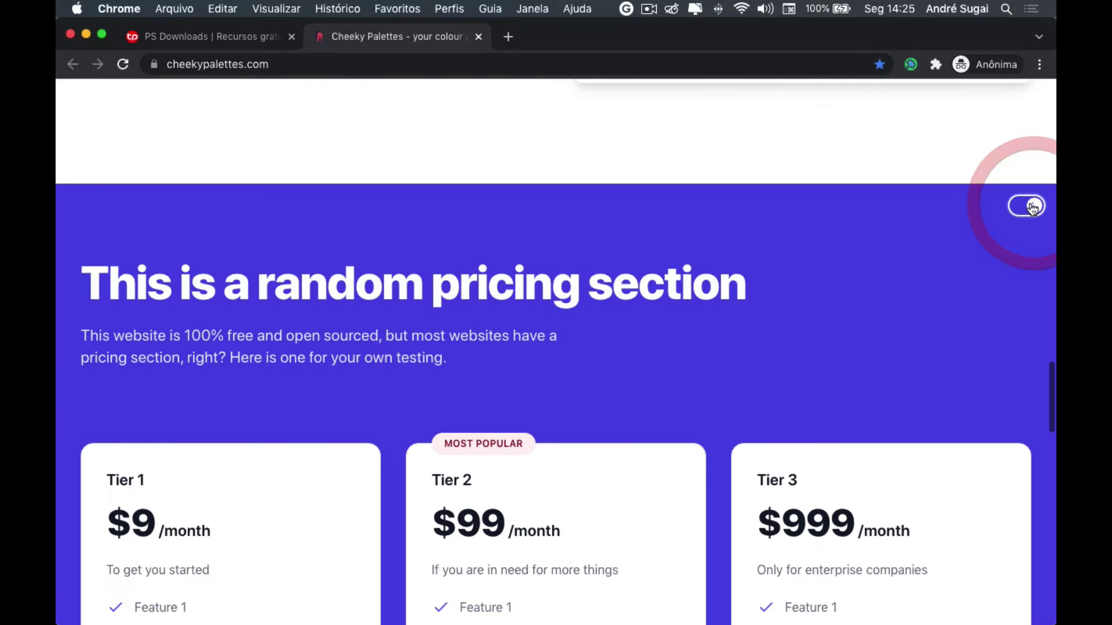
{"action": "left_click", "coordinate": [1026, 205]}
Reopen the theme sidebar and review its default Primary and Secondary shade lists
{"action": "scroll", "coordinate": [1022, 180], "scroll_direction": "up", "scroll_amount": 15}
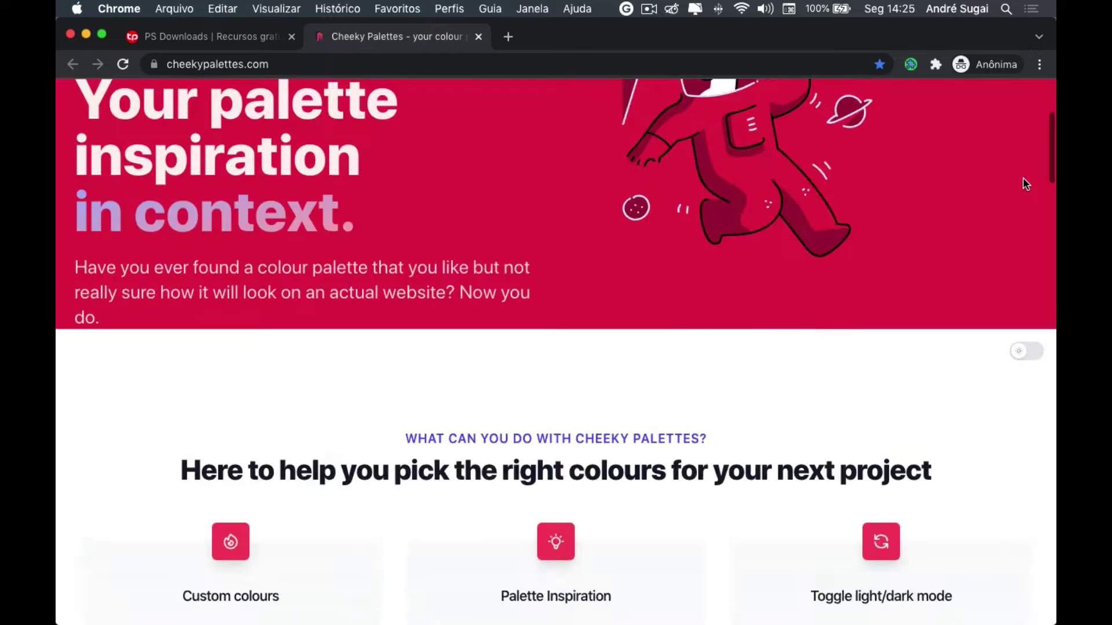
{"action": "left_click", "coordinate": [987, 144]}
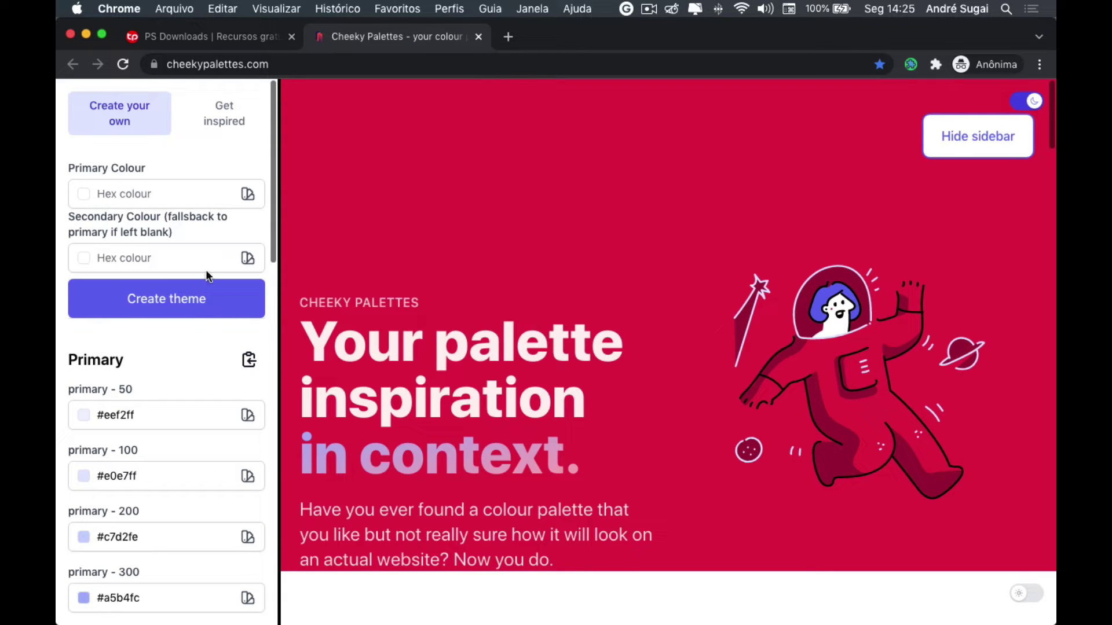
{"action": "scroll", "coordinate": [164, 345], "scroll_direction": "down", "scroll_amount": 3}
{"action": "scroll", "coordinate": [152, 342], "scroll_direction": "down", "scroll_amount": 2}
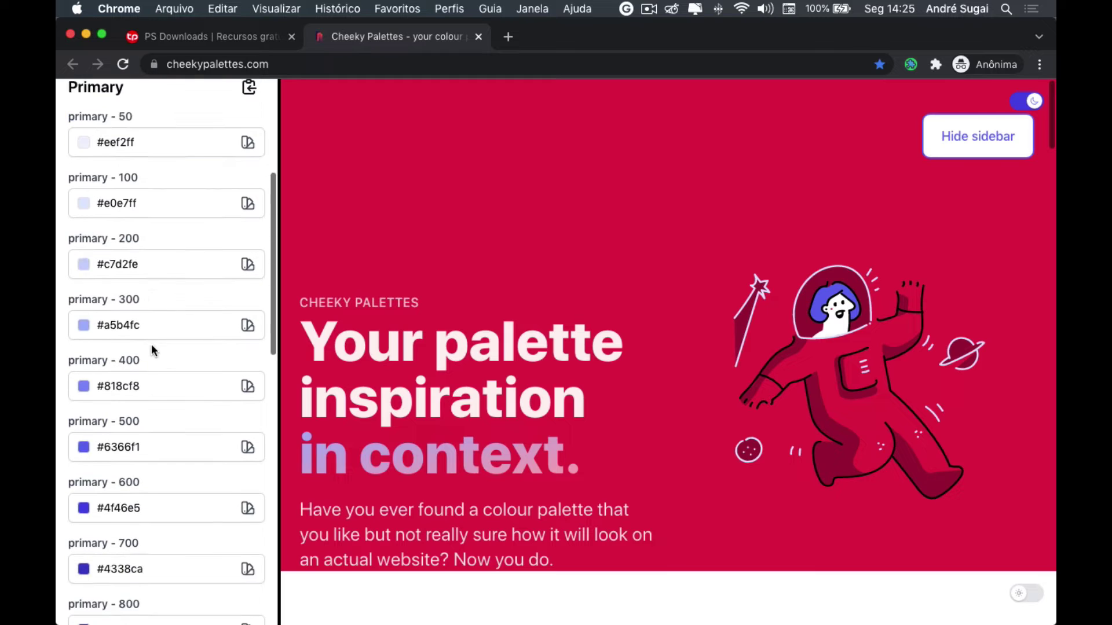
{"action": "scroll", "coordinate": [152, 344], "scroll_direction": "down", "scroll_amount": 2}
{"action": "scroll", "coordinate": [151, 343], "scroll_direction": "down", "scroll_amount": 5}
{"action": "scroll", "coordinate": [152, 348], "scroll_direction": "down", "scroll_amount": 4}
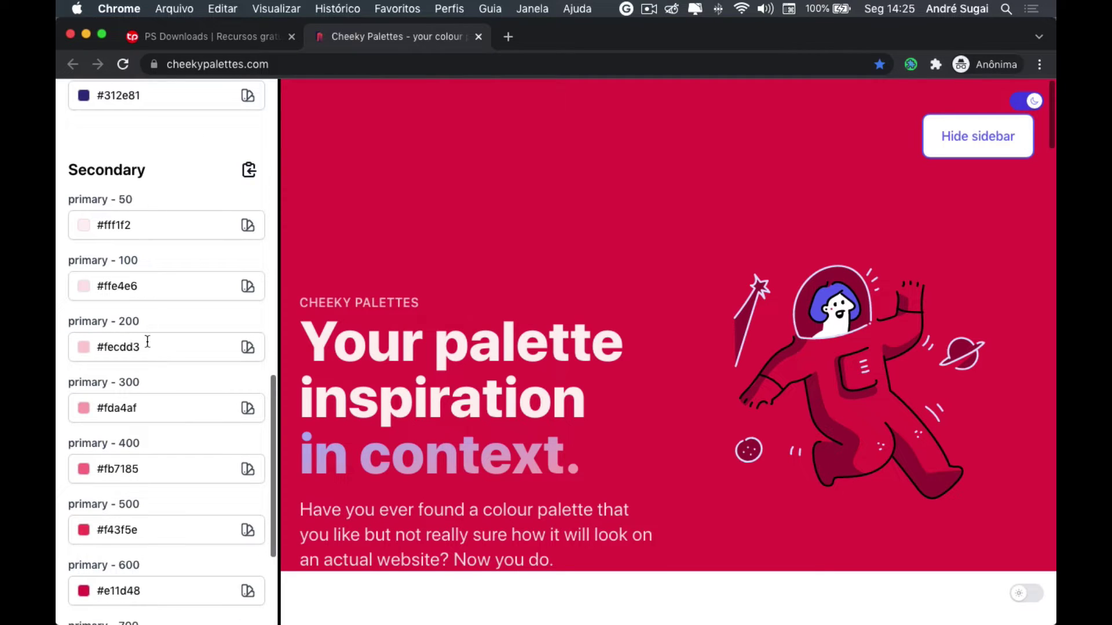
{"action": "scroll", "coordinate": [147, 344], "scroll_direction": "down", "scroll_amount": 3}
{"action": "scroll", "coordinate": [147, 353], "scroll_direction": "down", "scroll_amount": 2}
{"action": "scroll", "coordinate": [147, 353], "scroll_direction": "down", "scroll_amount": 4}
{"action": "scroll", "coordinate": [148, 353], "scroll_direction": "up", "scroll_amount": 8}
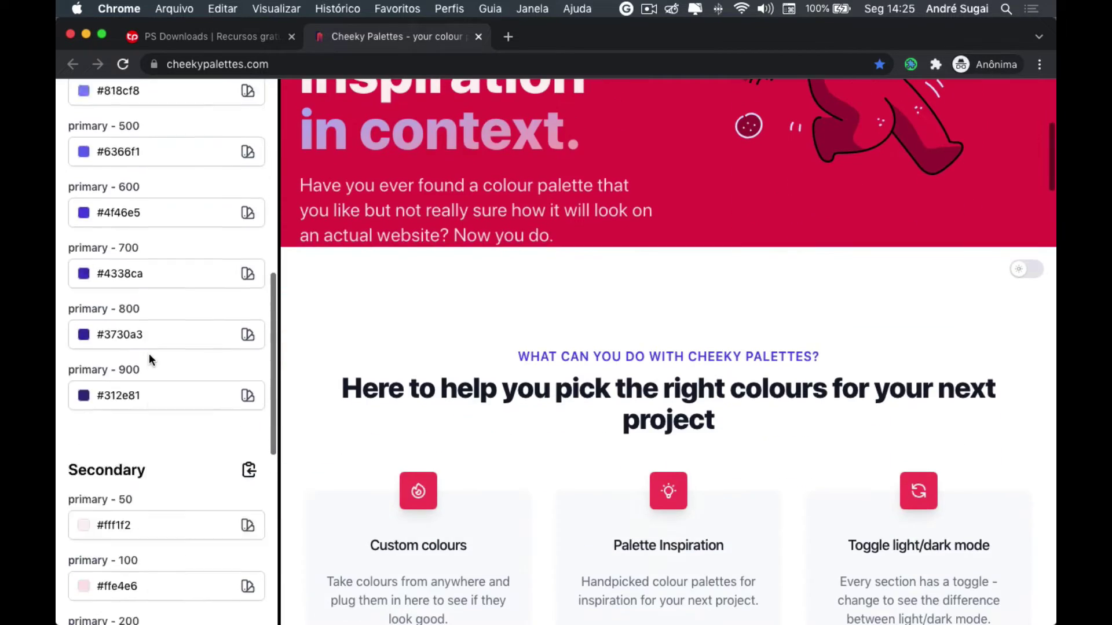
{"action": "scroll", "coordinate": [149, 355], "scroll_direction": "up", "scroll_amount": 5}
{"action": "scroll", "coordinate": [149, 358], "scroll_direction": "up", "scroll_amount": 5}
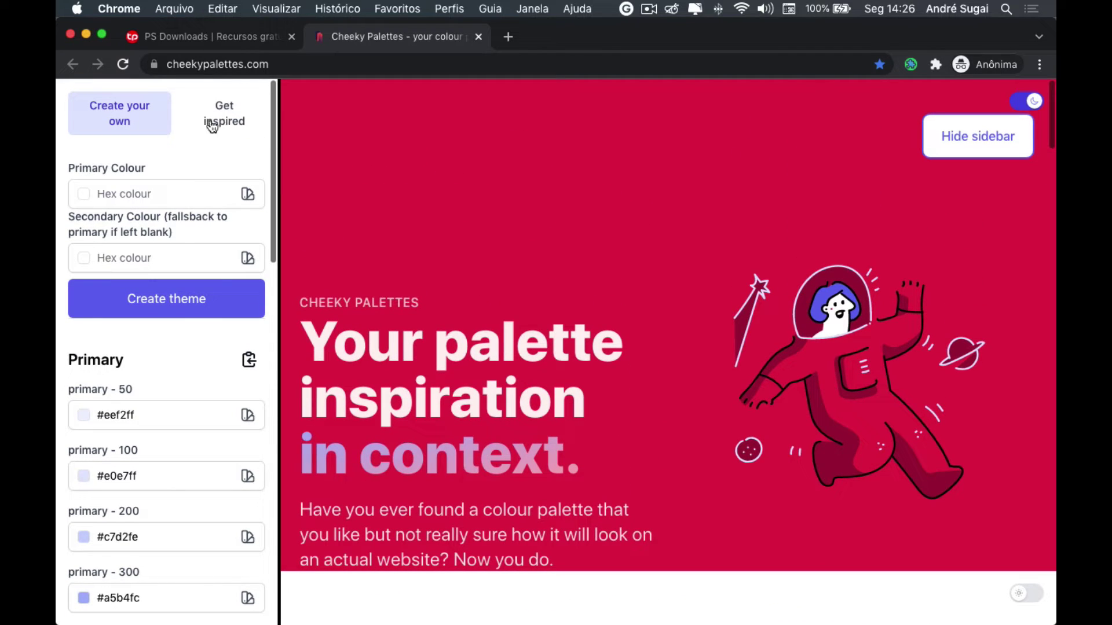
Preview the purple palette from the Get inspired list on the page
{"action": "left_click", "coordinate": [223, 124]}
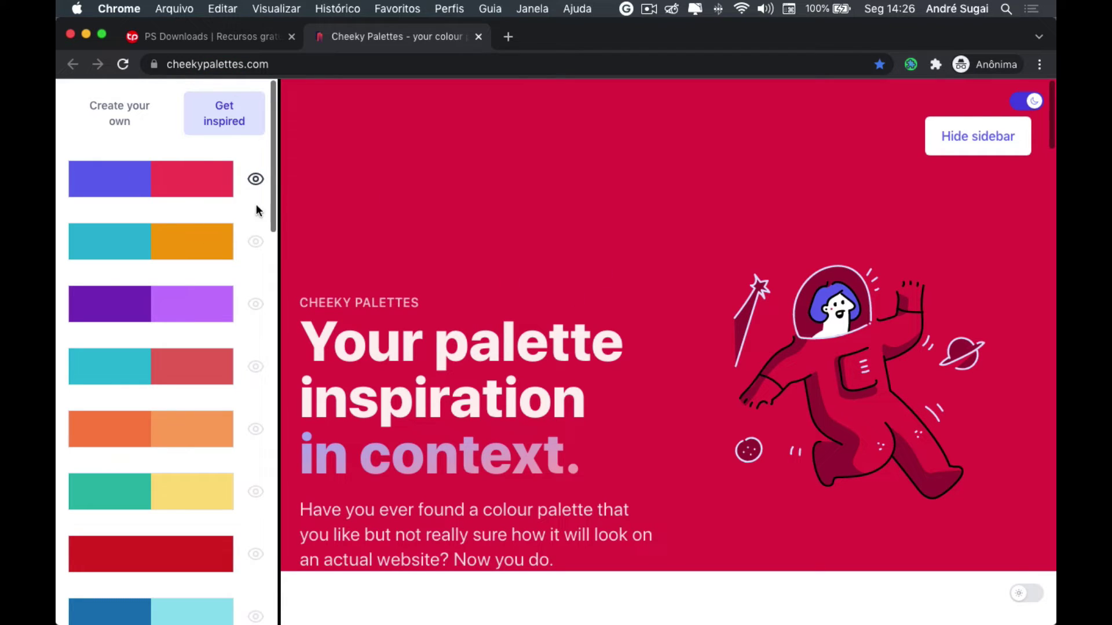
{"action": "left_click", "coordinate": [255, 179]}
{"action": "left_click", "coordinate": [254, 307]}
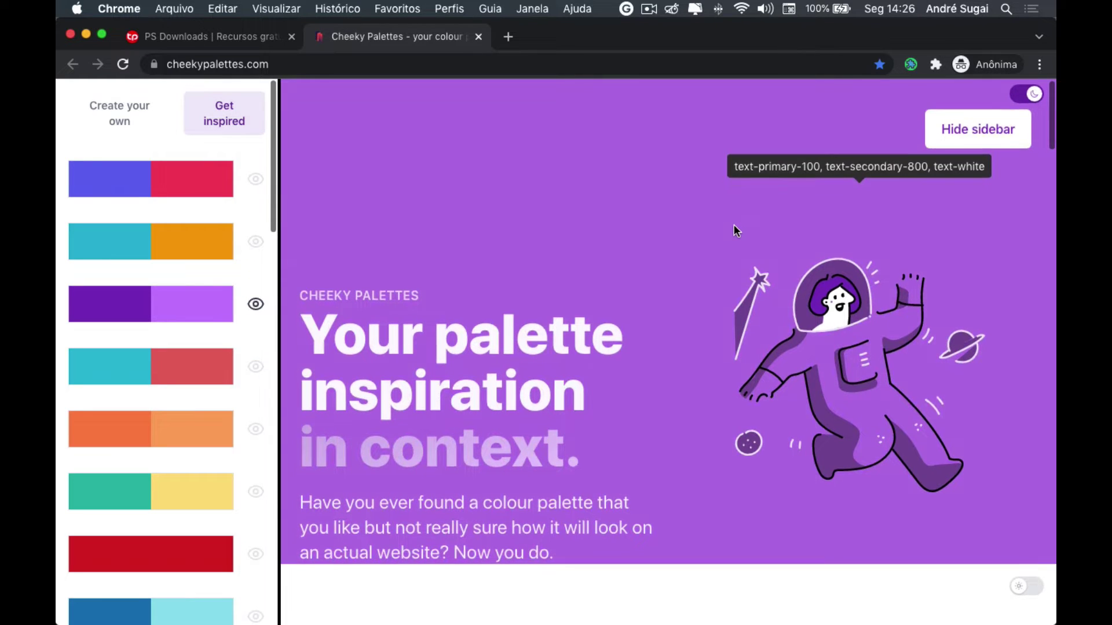
Toggle the hero between light and purple dark mode, ending in light
{"action": "left_click", "coordinate": [1029, 102]}
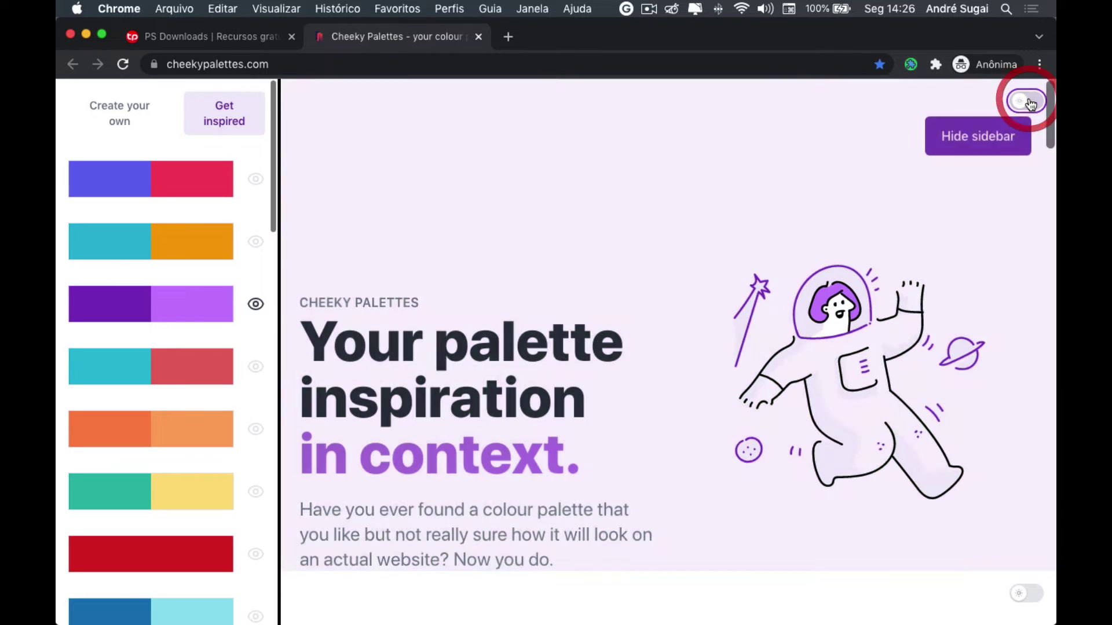
{"action": "left_click", "coordinate": [1031, 103]}
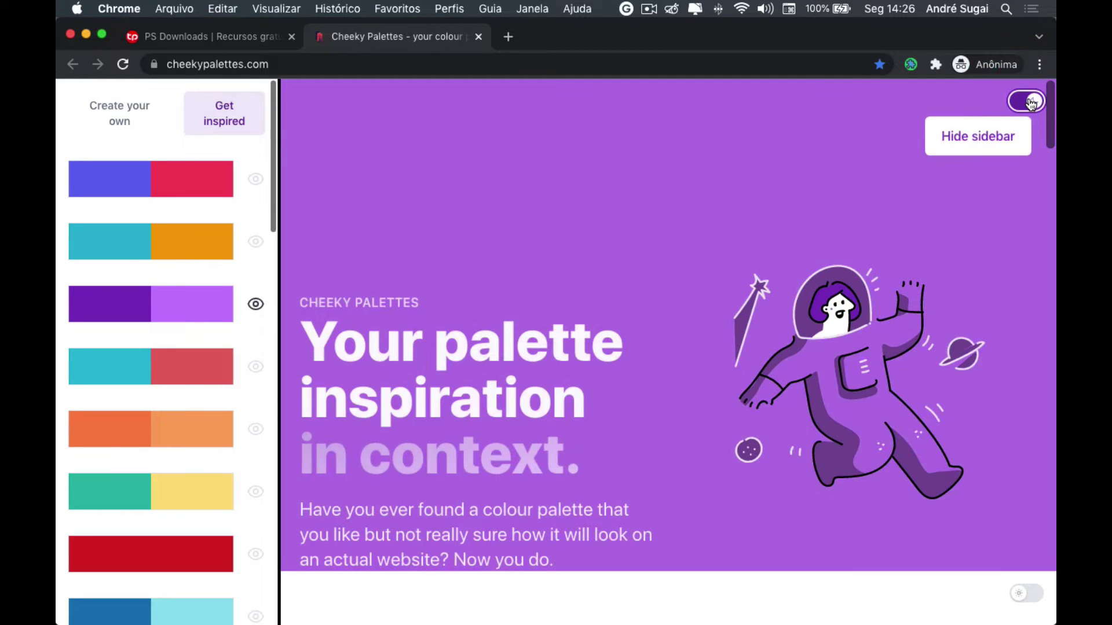
{"action": "left_click", "coordinate": [1028, 101]}
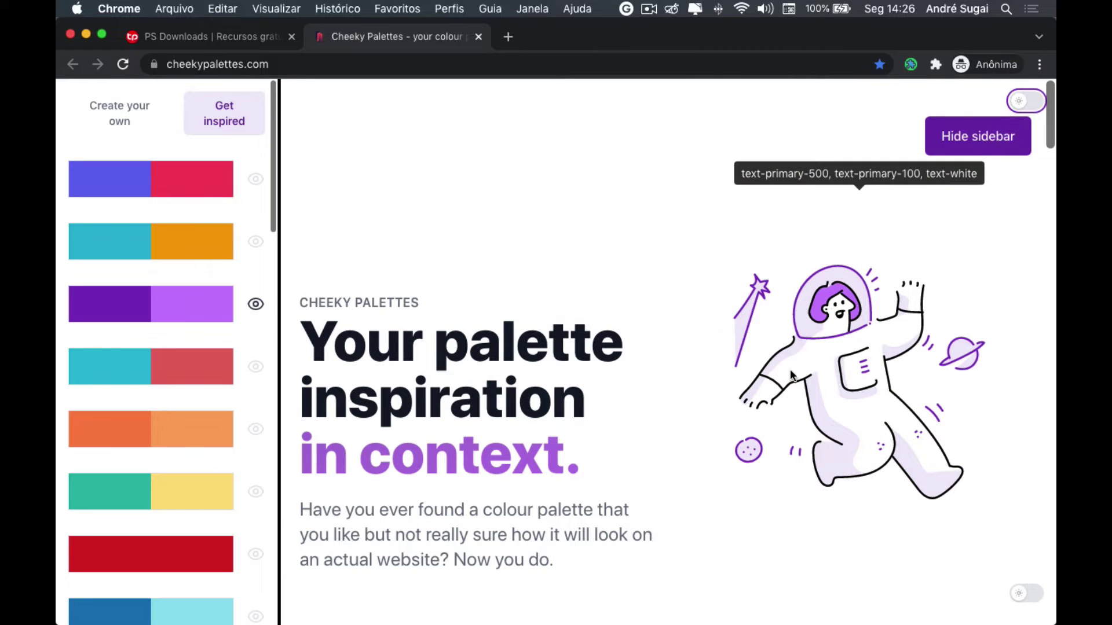
Preview the features section in dark mode and the testimonial in light mode, restoring both
{"action": "scroll", "coordinate": [724, 415], "scroll_direction": "down", "scroll_amount": 5}
{"action": "scroll", "coordinate": [724, 414], "scroll_direction": "down", "scroll_amount": 4}
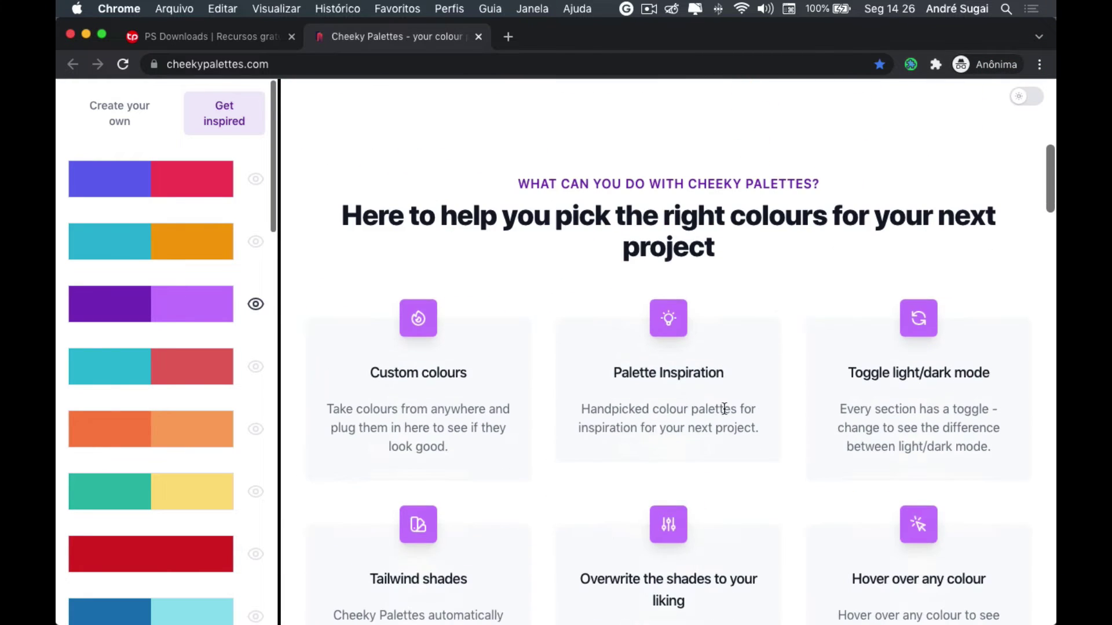
{"action": "left_click", "coordinate": [1027, 102]}
{"action": "left_click", "coordinate": [1026, 106]}
{"action": "scroll", "coordinate": [587, 459], "scroll_direction": "down", "scroll_amount": 5}
{"action": "scroll", "coordinate": [587, 458], "scroll_direction": "down", "scroll_amount": 4}
{"action": "scroll", "coordinate": [587, 459], "scroll_direction": "down", "scroll_amount": 2}
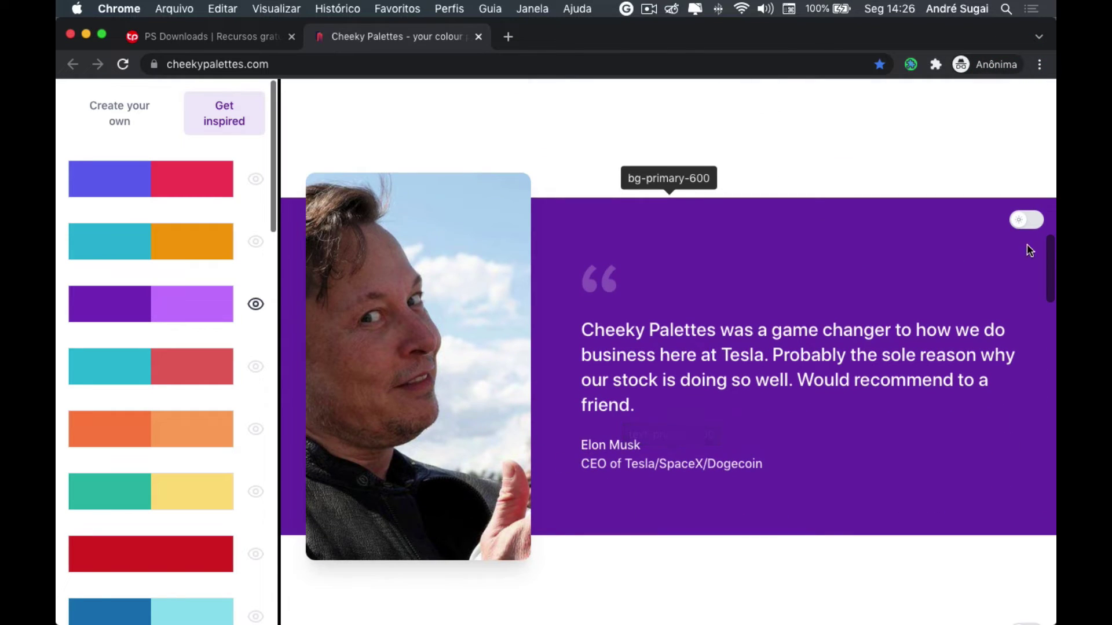
{"action": "left_click", "coordinate": [1018, 222]}
{"action": "left_click", "coordinate": [1020, 220]}
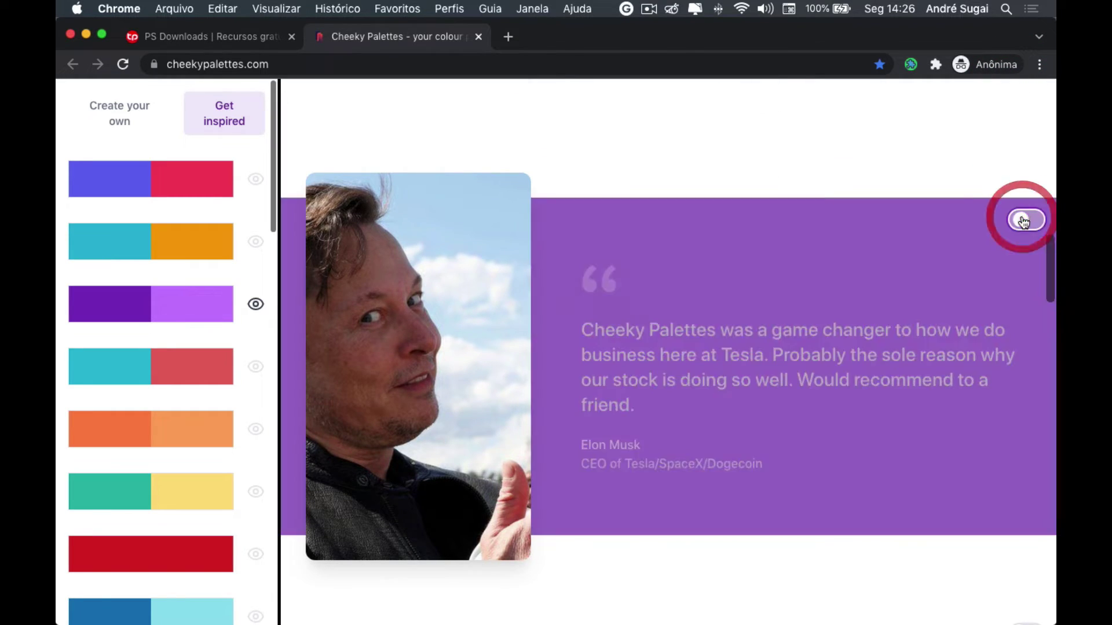
Preview the curated-palettes section in purple dark mode, return it to light, and reach the pricing tiers
{"action": "scroll", "coordinate": [641, 369], "scroll_direction": "down", "scroll_amount": 1}
{"action": "scroll", "coordinate": [641, 369], "scroll_direction": "down", "scroll_amount": 5}
{"action": "scroll", "coordinate": [642, 369], "scroll_direction": "down", "scroll_amount": 4}
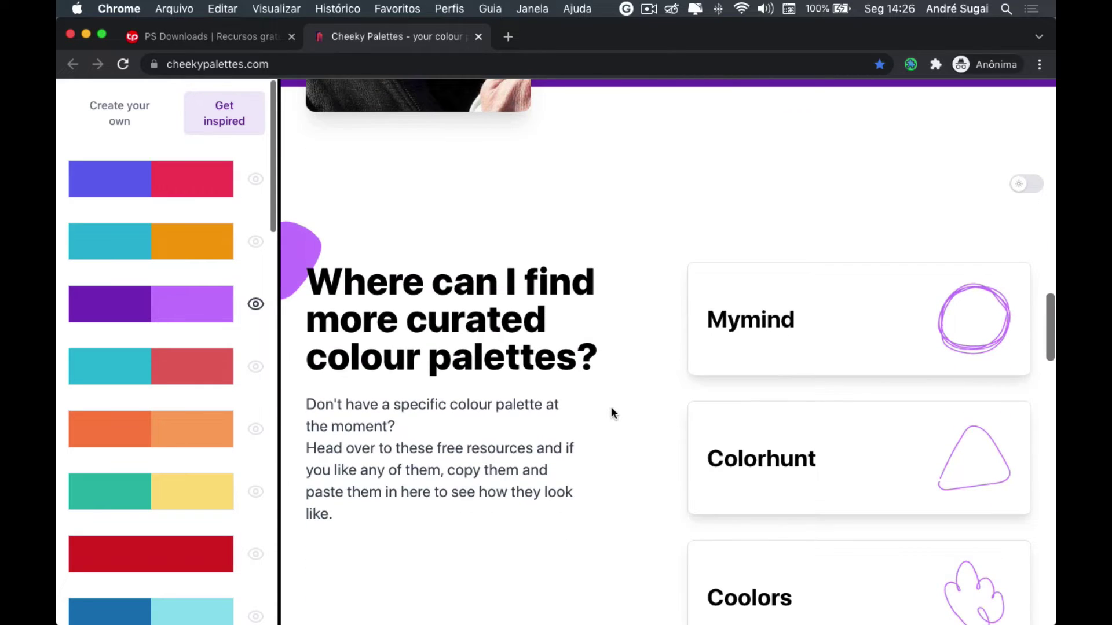
{"action": "scroll", "coordinate": [612, 413], "scroll_direction": "down", "scroll_amount": 1}
{"action": "scroll", "coordinate": [983, 145], "scroll_direction": "up", "scroll_amount": 1}
{"action": "left_click", "coordinate": [1028, 139]}
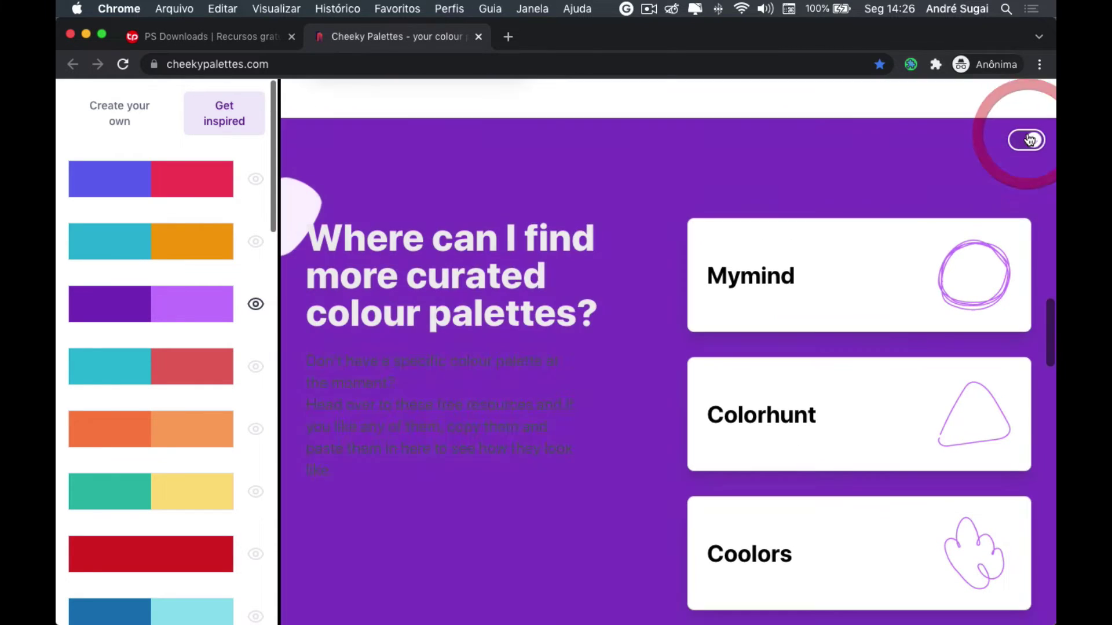
{"action": "left_click", "coordinate": [1028, 139]}
{"action": "left_click", "coordinate": [1028, 139]}
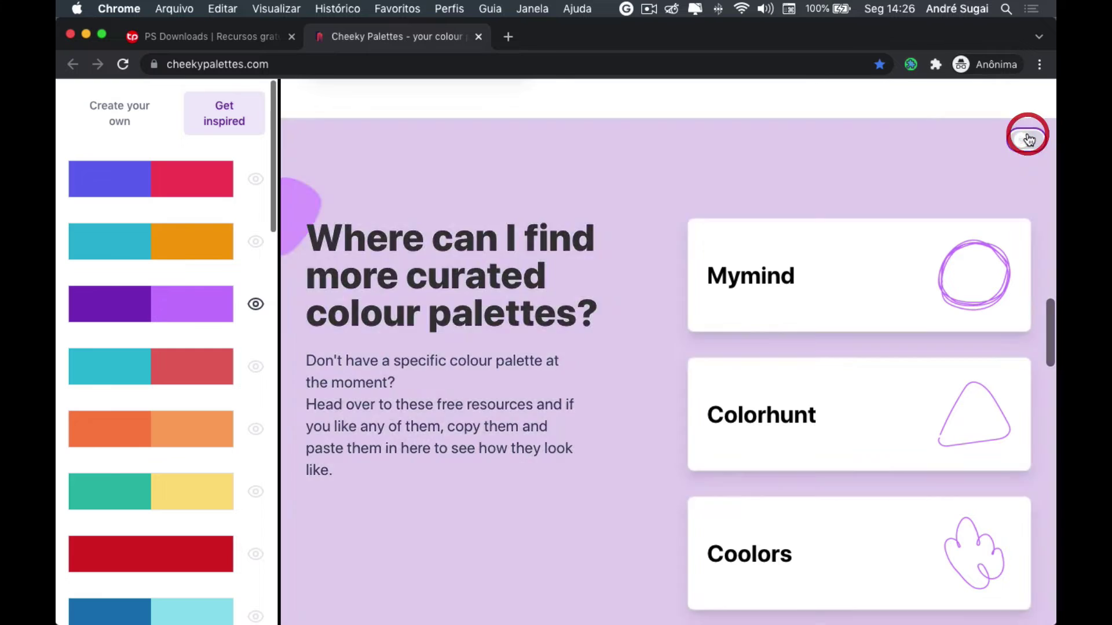
{"action": "left_click", "coordinate": [1029, 139]}
{"action": "scroll", "coordinate": [672, 332], "scroll_direction": "down", "scroll_amount": 3}
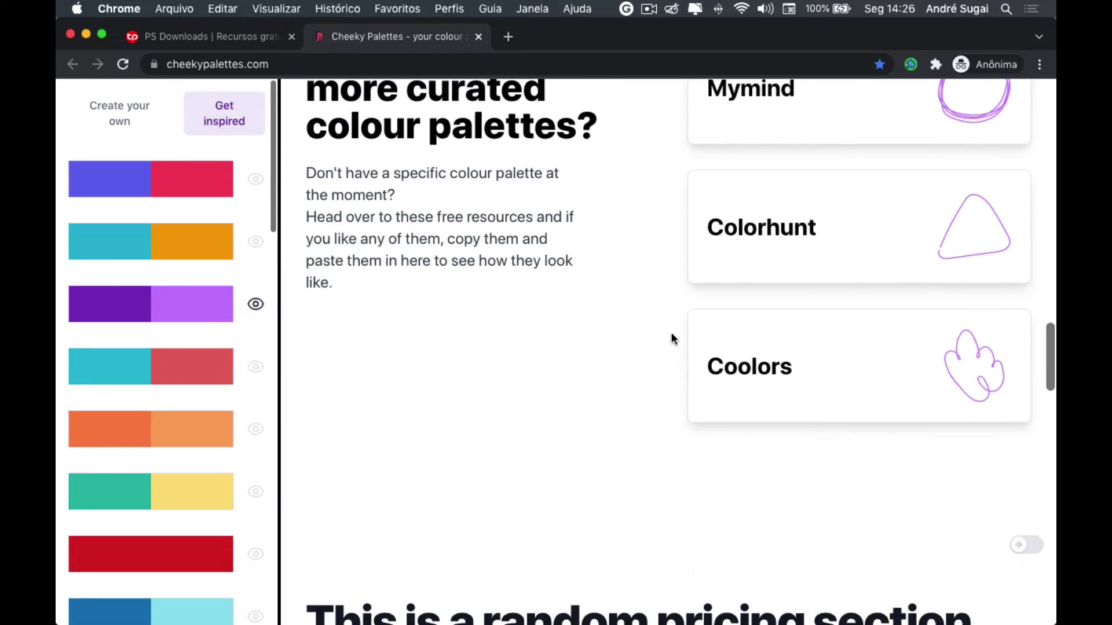
{"action": "scroll", "coordinate": [672, 333], "scroll_direction": "down", "scroll_amount": 6}
{"action": "scroll", "coordinate": [670, 331], "scroll_direction": "down", "scroll_amount": 3}
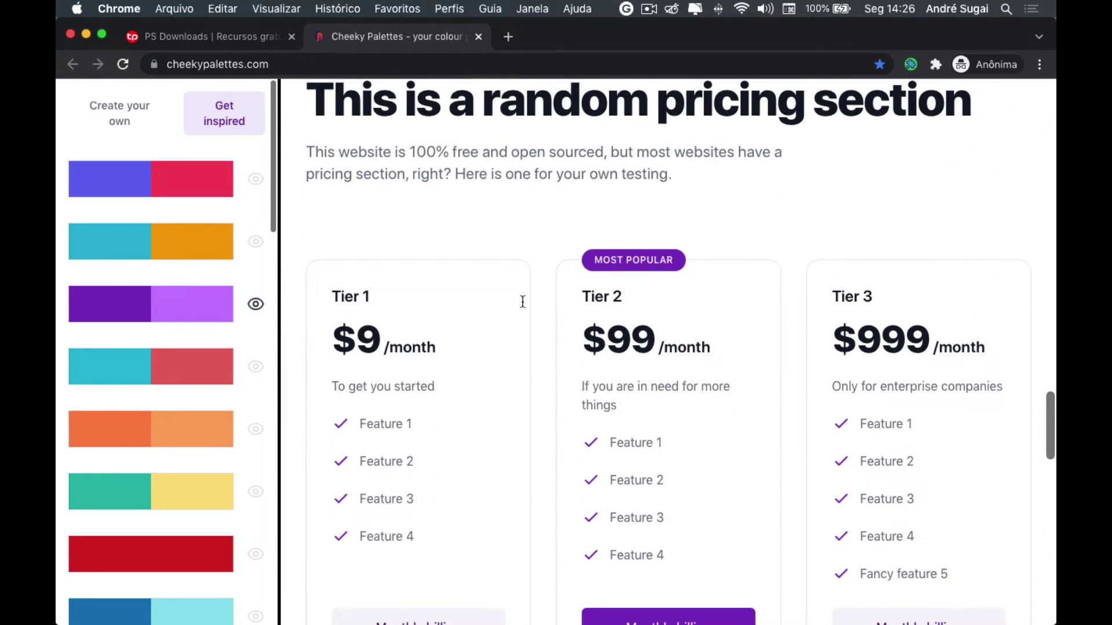
Preview the teal-and-yellow inspiration palette on the page
{"action": "scroll", "coordinate": [103, 404], "scroll_direction": "down", "scroll_amount": 4}
{"action": "scroll", "coordinate": [103, 405], "scroll_direction": "down", "scroll_amount": 3}
{"action": "scroll", "coordinate": [116, 412], "scroll_direction": "up", "scroll_amount": 5}
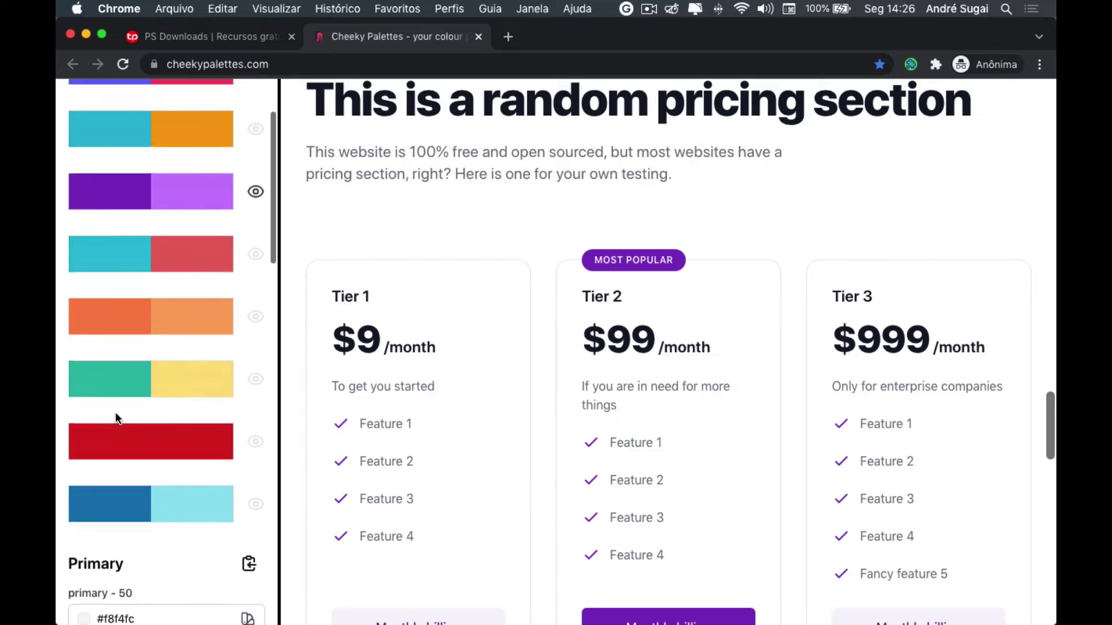
{"action": "scroll", "coordinate": [145, 406], "scroll_direction": "up", "scroll_amount": 1}
{"action": "scroll", "coordinate": [173, 399], "scroll_direction": "down", "scroll_amount": 2}
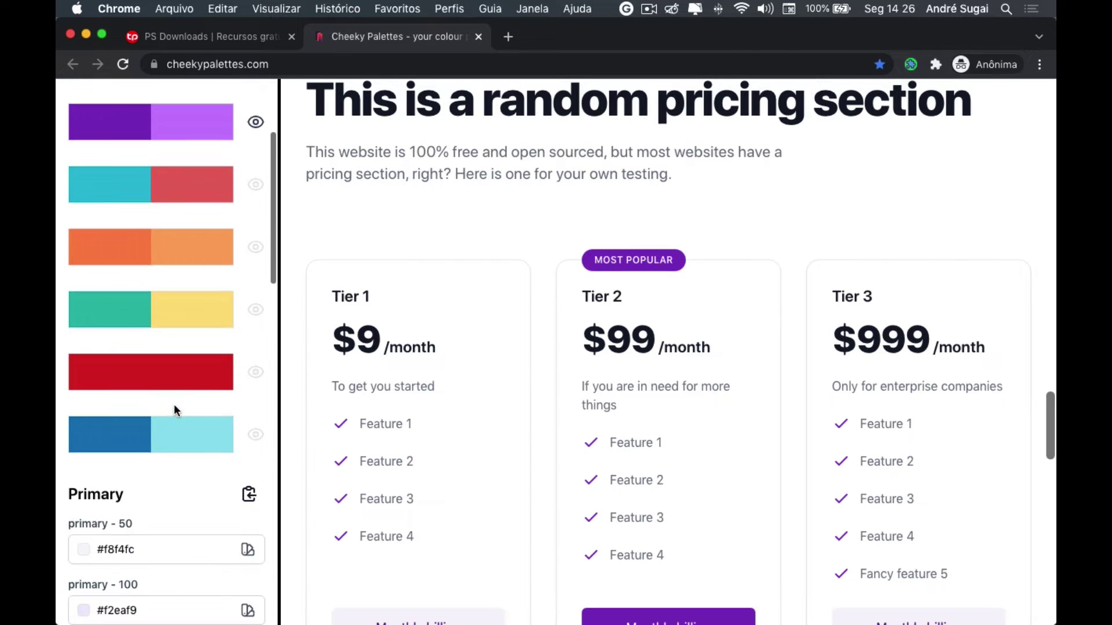
{"action": "left_click", "coordinate": [256, 312]}
Inspect the generated shades: primary around #00B8A9 and secondary around #FFDE7D
{"action": "scroll", "coordinate": [179, 416], "scroll_direction": "down", "scroll_amount": 4}
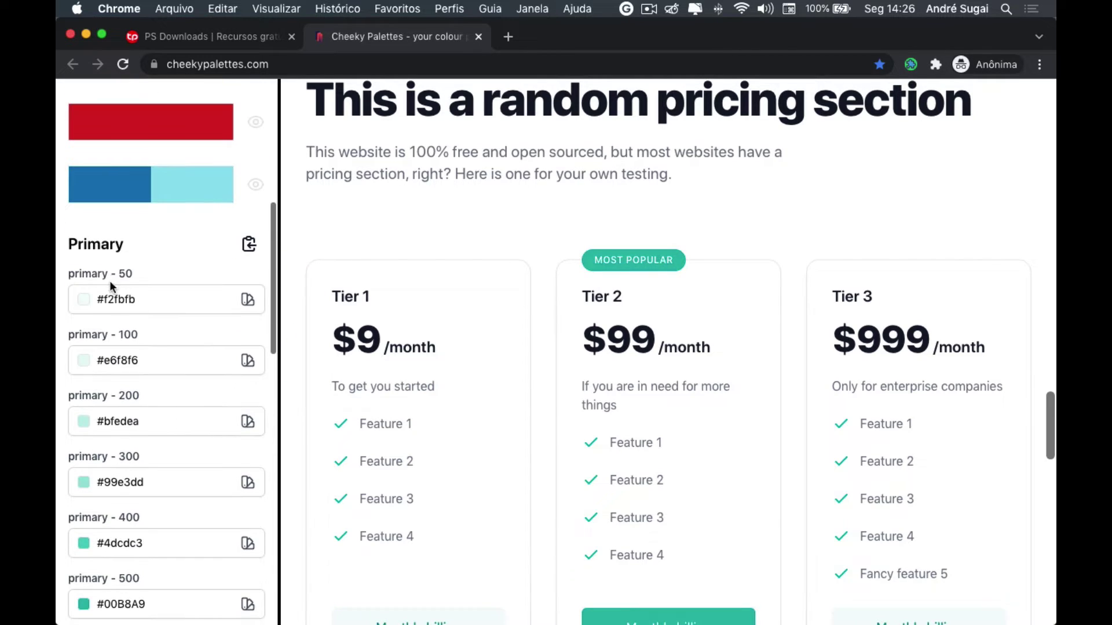
{"action": "left_click", "coordinate": [247, 300]}
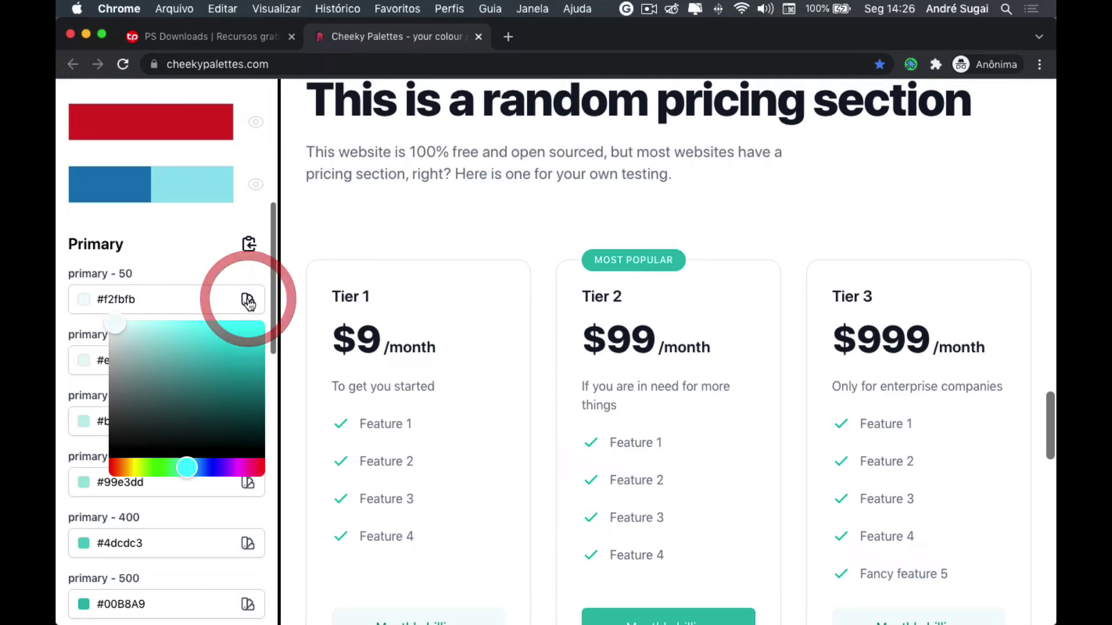
{"action": "left_click", "coordinate": [194, 269]}
{"action": "scroll", "coordinate": [183, 346], "scroll_direction": "down", "scroll_amount": 2}
{"action": "scroll", "coordinate": [176, 381], "scroll_direction": "down", "scroll_amount": 5}
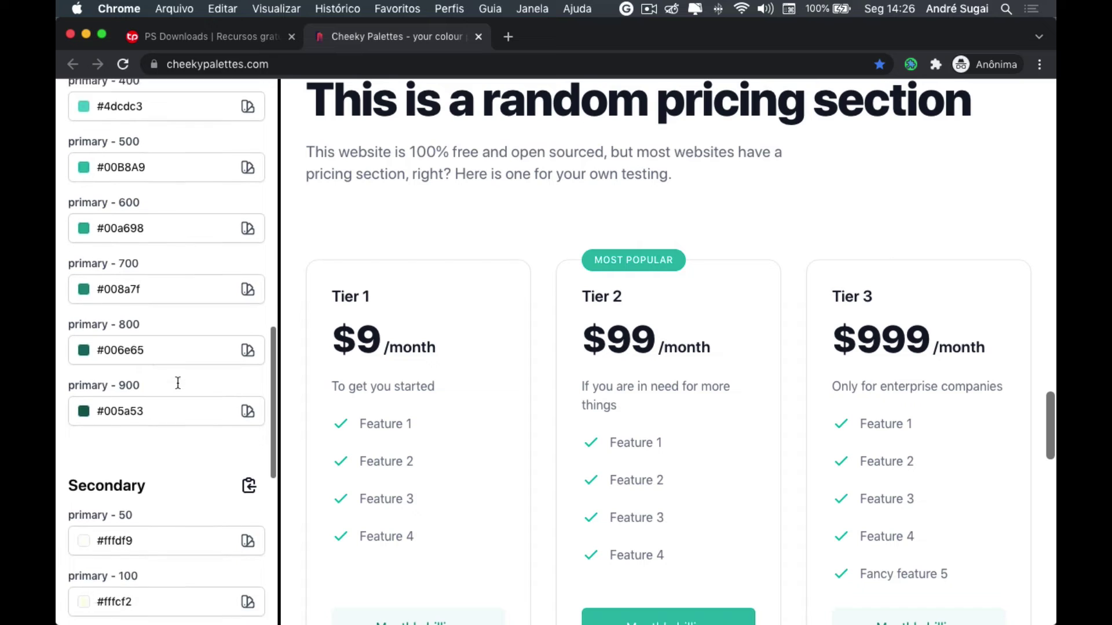
{"action": "scroll", "coordinate": [178, 383], "scroll_direction": "down", "scroll_amount": 2}
{"action": "scroll", "coordinate": [162, 376], "scroll_direction": "down", "scroll_amount": 3}
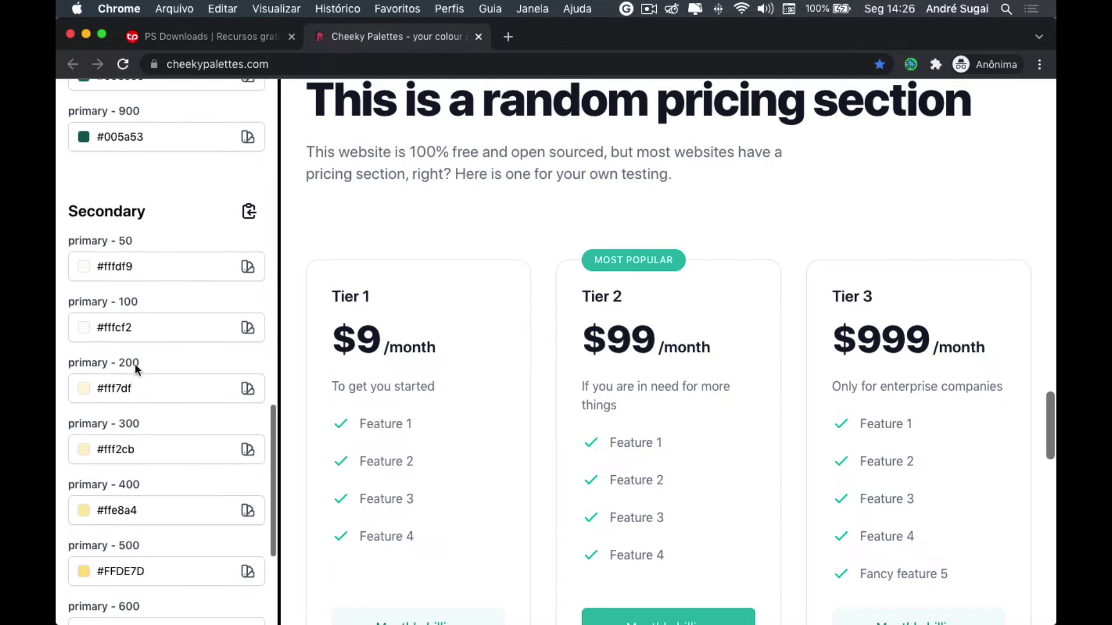
{"action": "scroll", "coordinate": [144, 380], "scroll_direction": "down", "scroll_amount": 2}
{"action": "scroll", "coordinate": [154, 392], "scroll_direction": "down", "scroll_amount": 3}
{"action": "scroll", "coordinate": [154, 393], "scroll_direction": "up", "scroll_amount": 4}
{"action": "scroll", "coordinate": [154, 394], "scroll_direction": "up", "scroll_amount": 8}
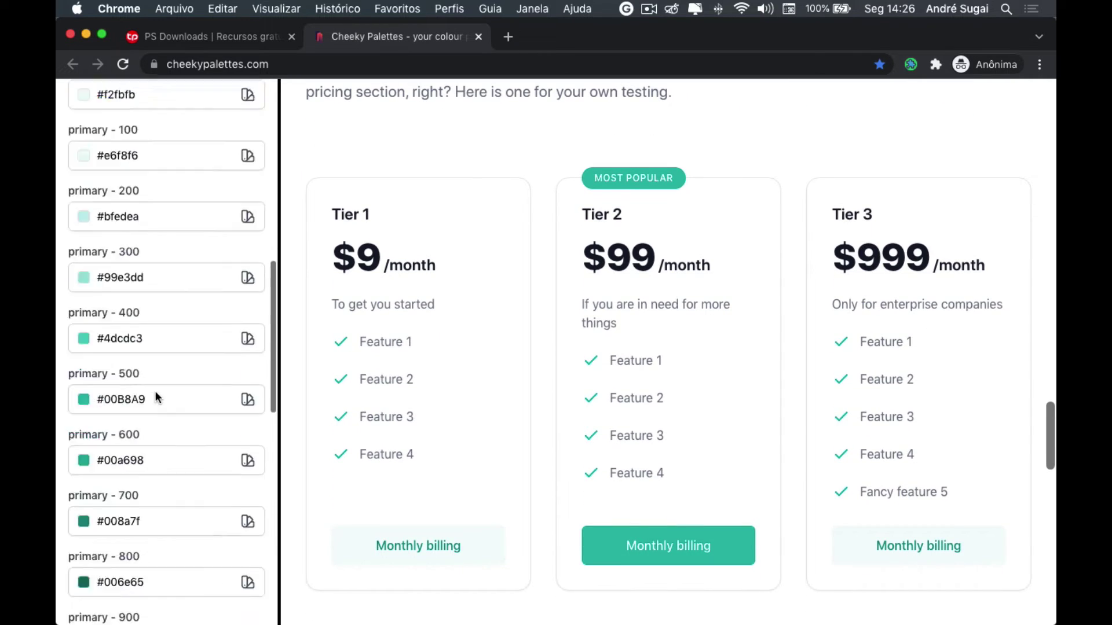
{"action": "scroll", "coordinate": [155, 397], "scroll_direction": "up", "scroll_amount": 10}
Start a custom theme, picking a blue primary colour and a green secondary colour
{"action": "left_click", "coordinate": [102, 117]}
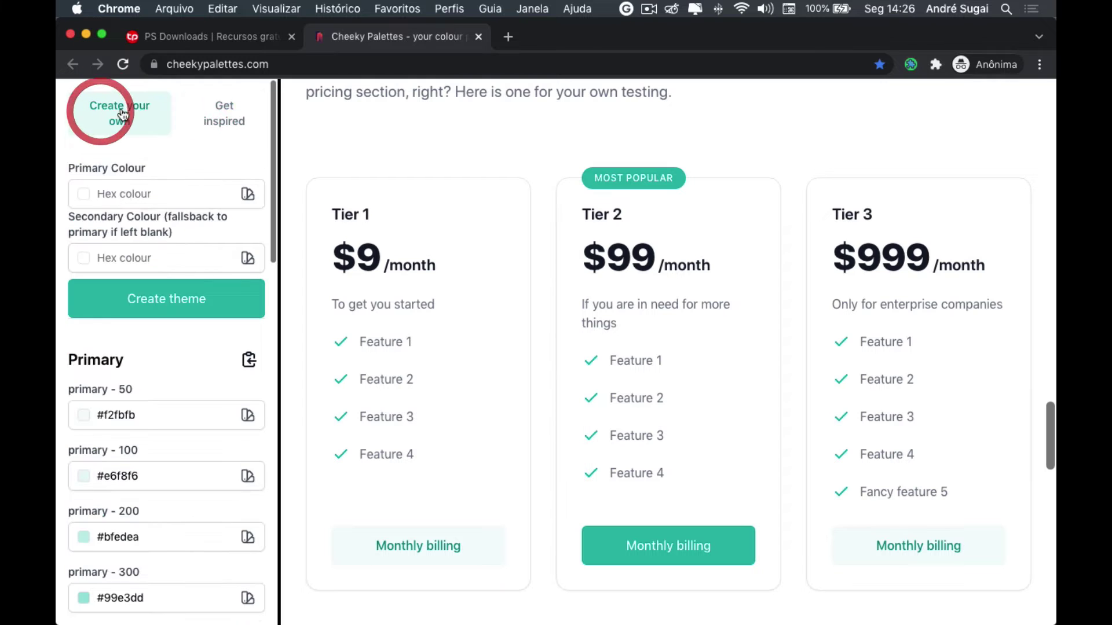
{"action": "left_click", "coordinate": [246, 196]}
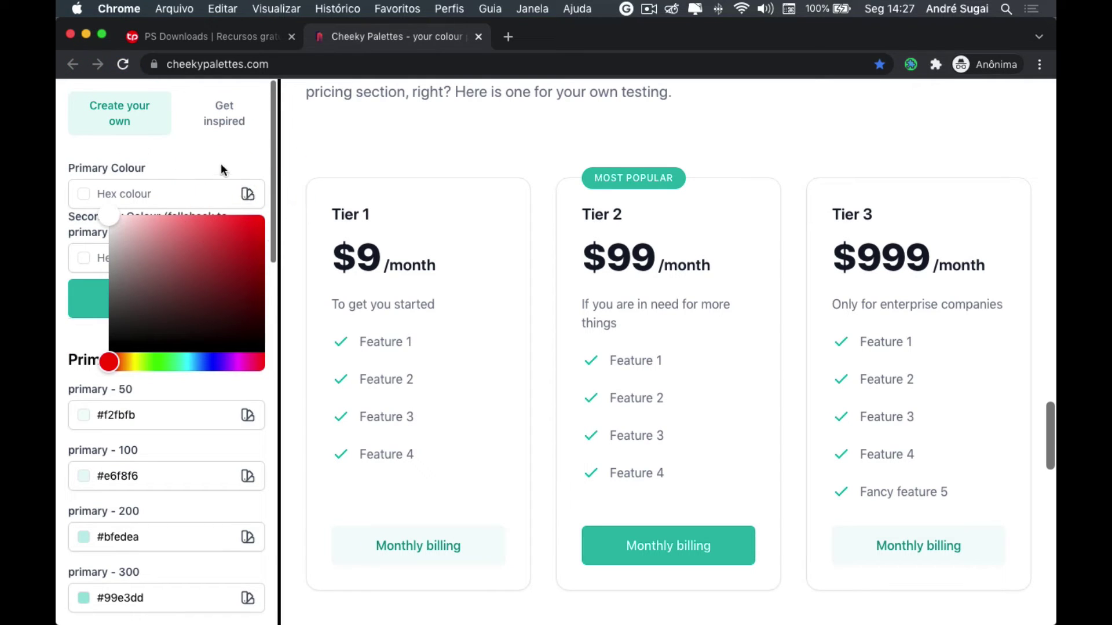
{"action": "left_click", "coordinate": [193, 161]}
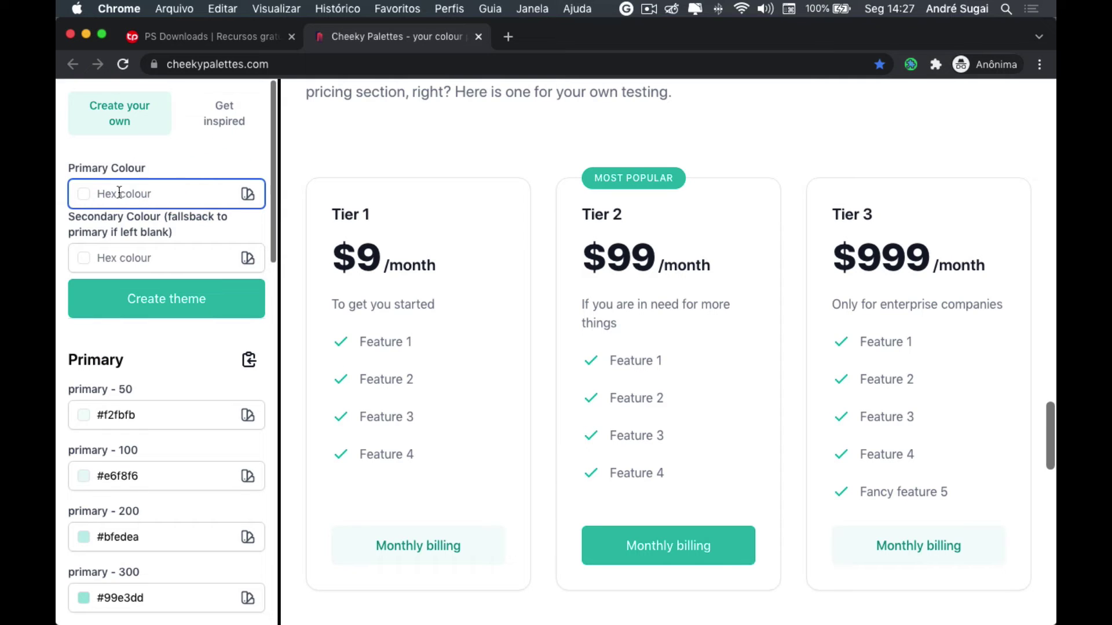
{"action": "left_click", "coordinate": [245, 194]}
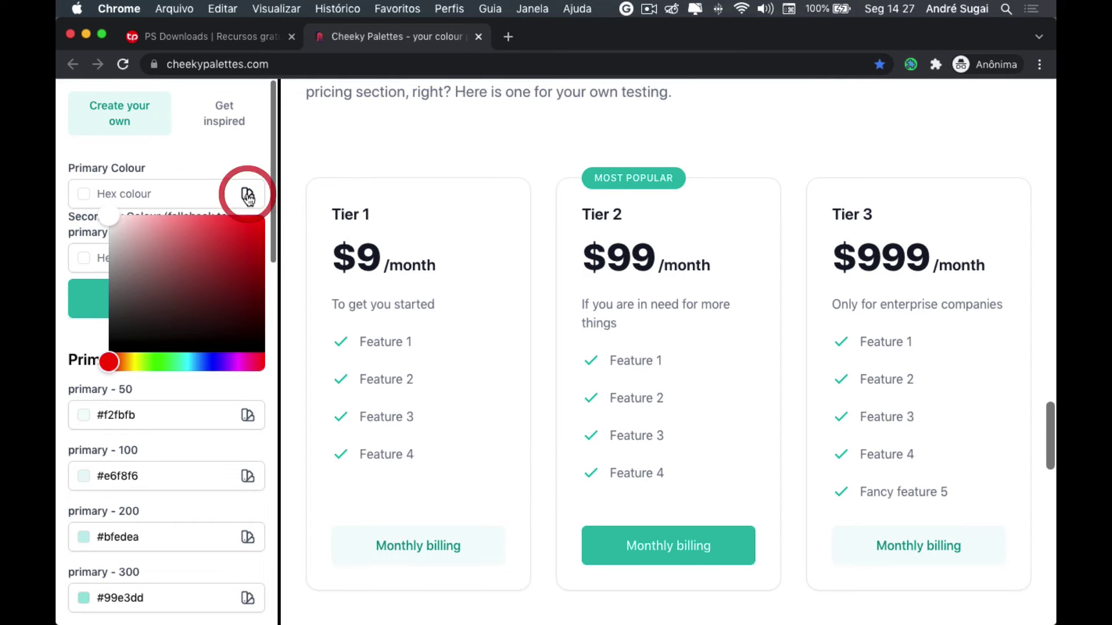
{"action": "left_click", "coordinate": [211, 363]}
{"action": "left_click", "coordinate": [239, 141]}
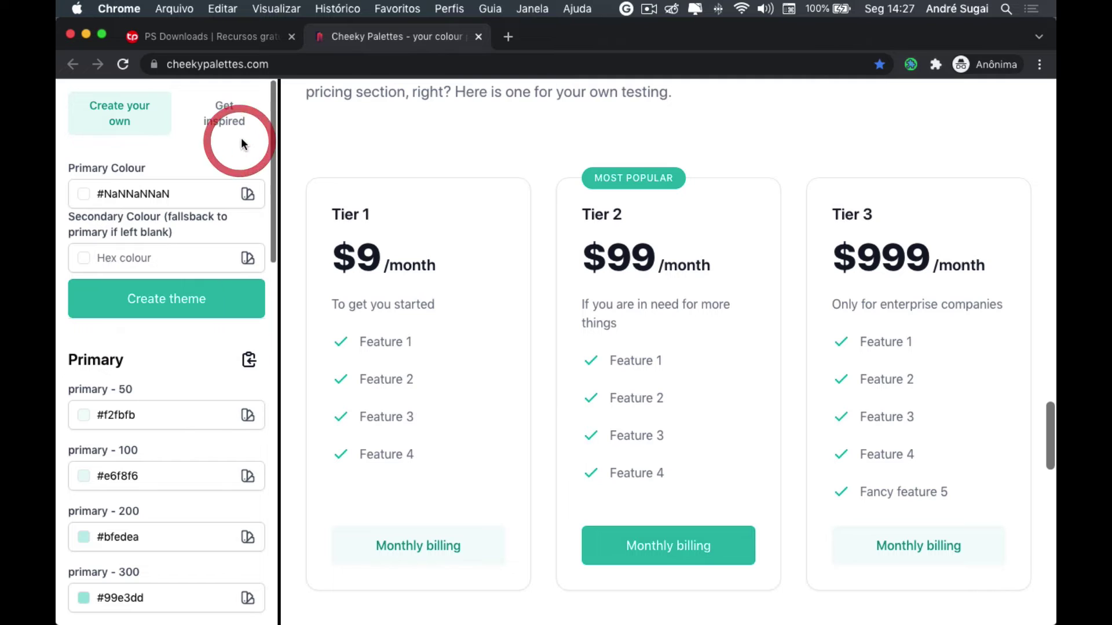
{"action": "left_click", "coordinate": [248, 261]}
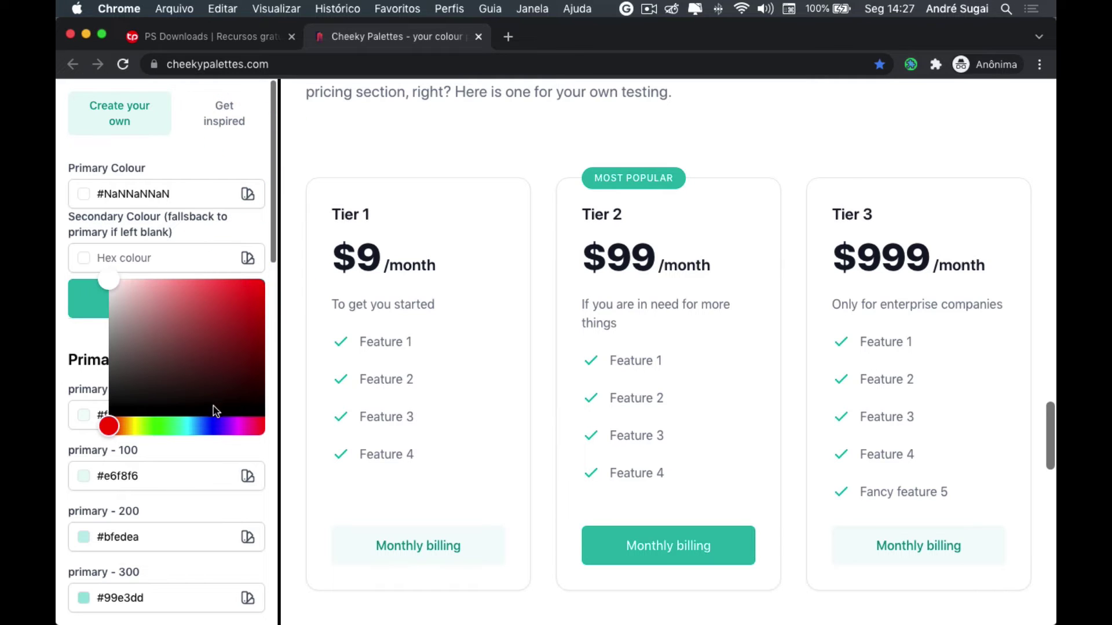
{"action": "left_click", "coordinate": [167, 427]}
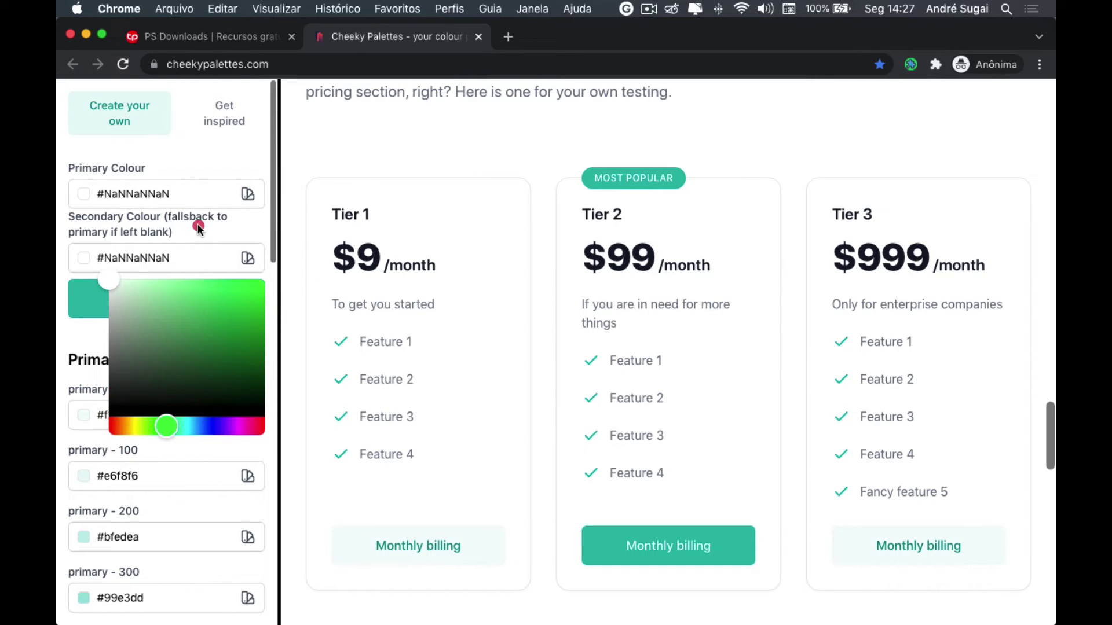
{"action": "left_click", "coordinate": [188, 194]}
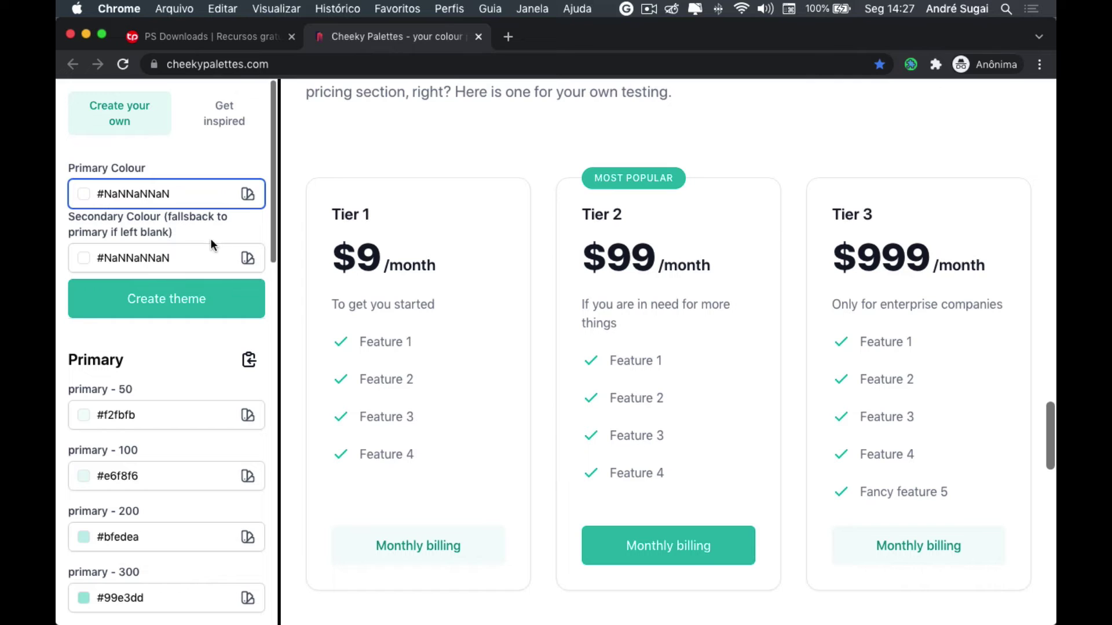
Attempt to generate the theme, then select the invalid secondary colour value to fix it
{"action": "scroll", "coordinate": [210, 243], "scroll_direction": "down", "scroll_amount": 3}
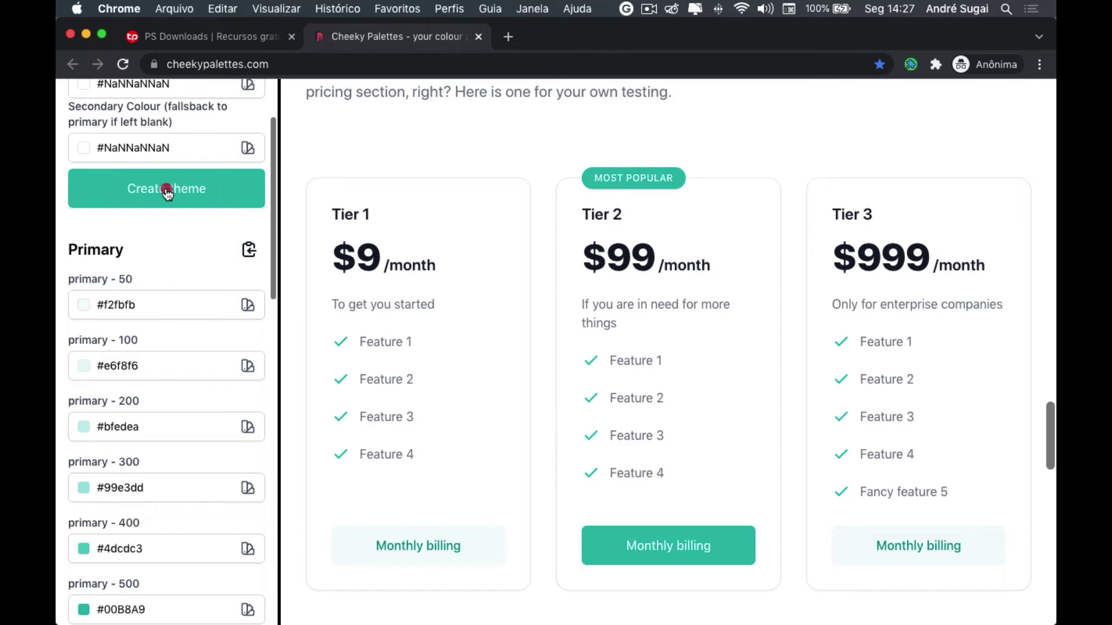
{"action": "left_click", "coordinate": [166, 191]}
{"action": "scroll", "coordinate": [210, 251], "scroll_direction": "up", "scroll_amount": 5}
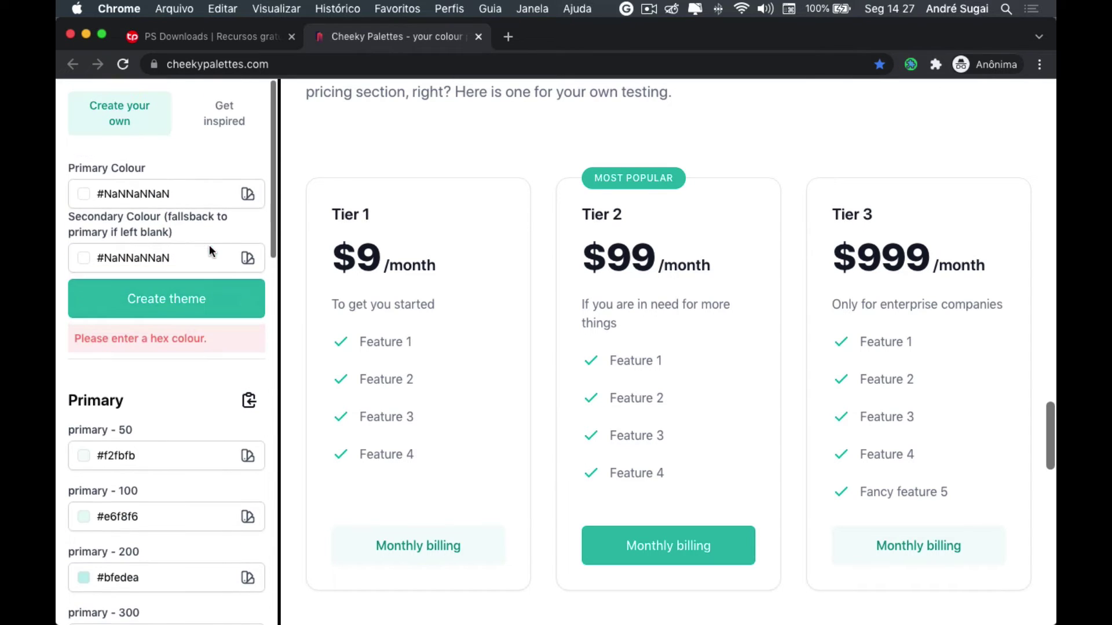
{"action": "left_click", "coordinate": [149, 257]}
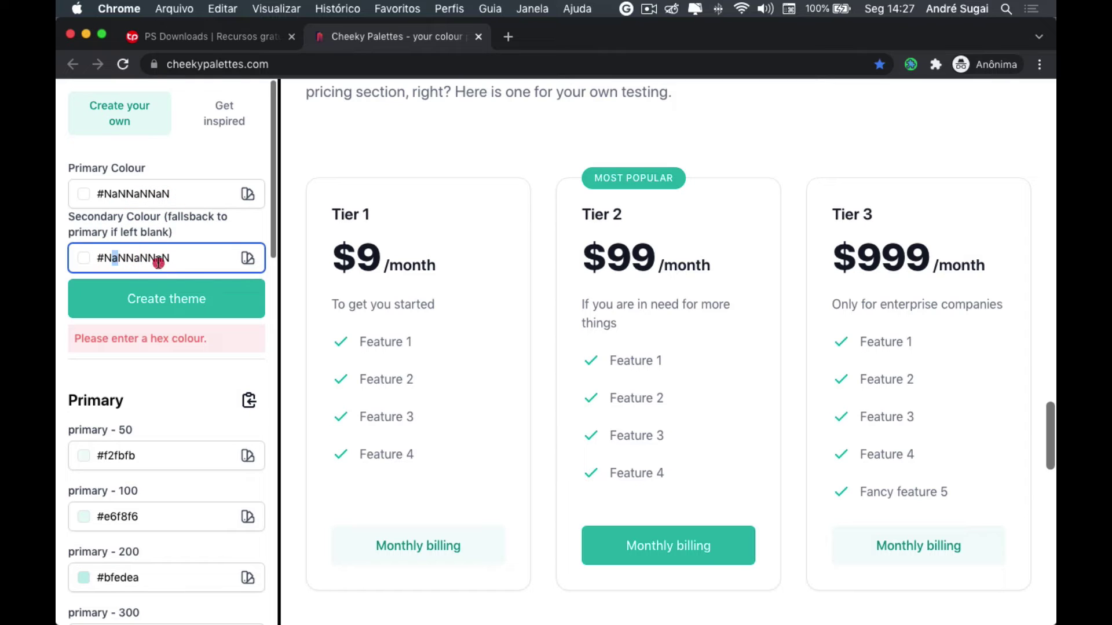
{"action": "double_click", "coordinate": [159, 258]}
{"action": "double_click", "coordinate": [174, 258]}
Set primary to green #62b36a and secondary to muted teal #398289, then generate the theme
{"action": "left_click", "coordinate": [248, 195]}
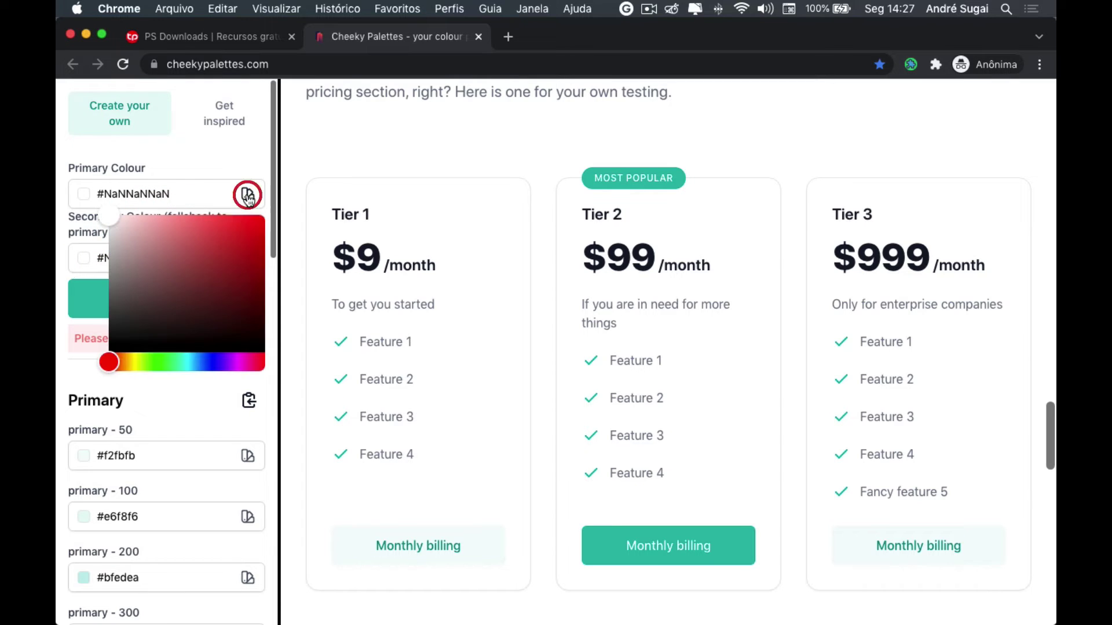
{"action": "left_click", "coordinate": [164, 362]}
{"action": "left_click", "coordinate": [179, 254]}
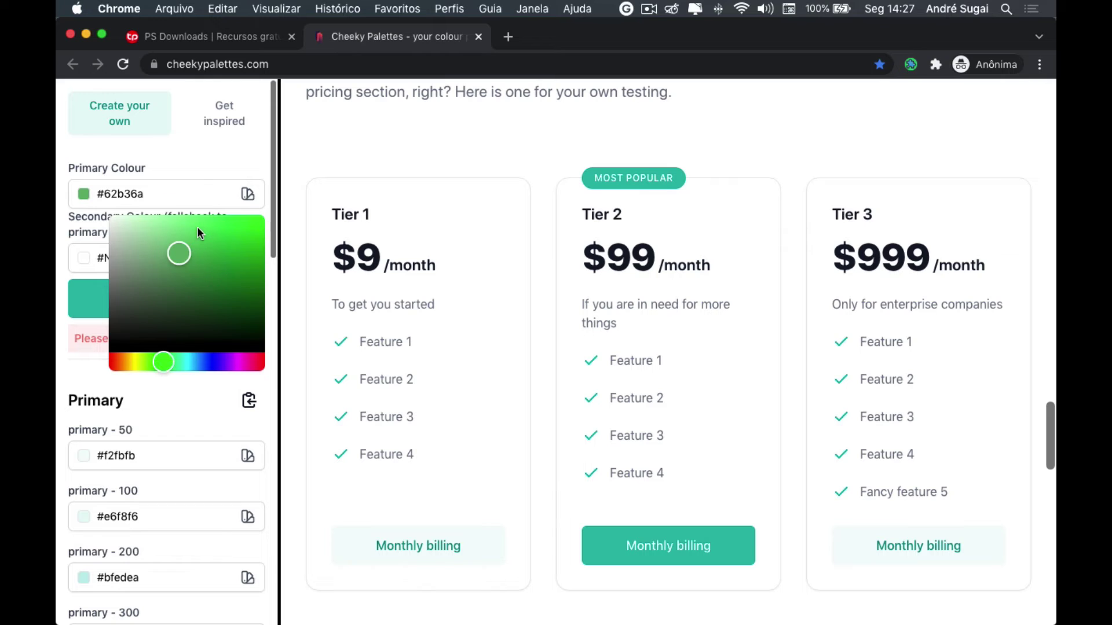
{"action": "left_click", "coordinate": [198, 170]}
{"action": "left_click", "coordinate": [248, 257]}
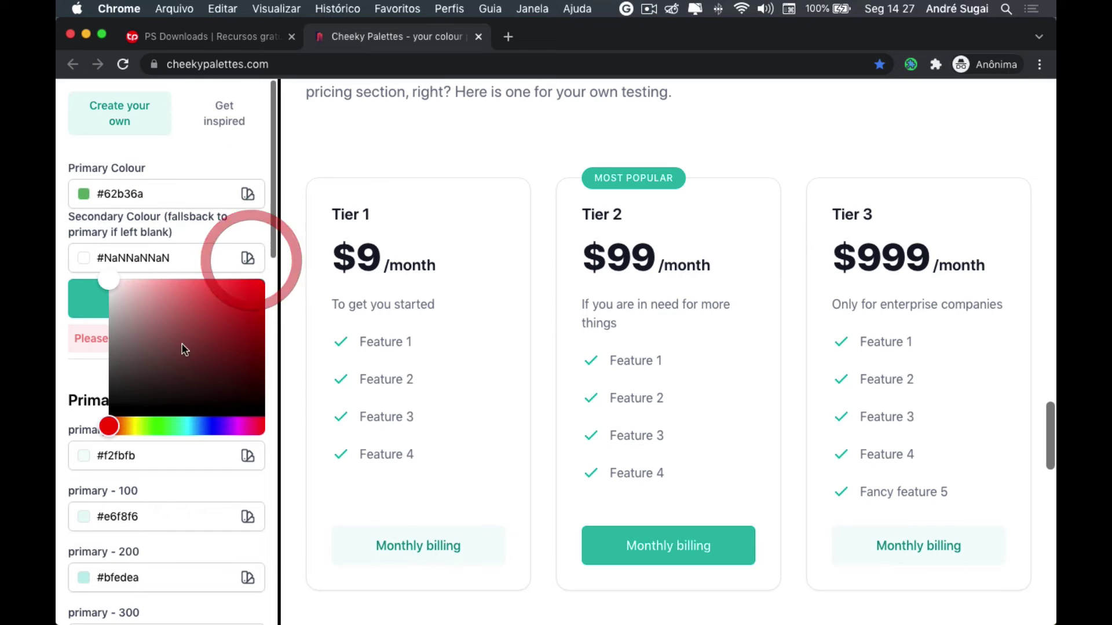
{"action": "left_click", "coordinate": [191, 428]}
{"action": "mouse_move", "coordinate": [218, 322]}
{"action": "left_mouse_down"}
{"action": "mouse_move", "coordinate": [237, 294]}
{"action": "mouse_move", "coordinate": [217, 347]}
{"action": "left_mouse_up"}
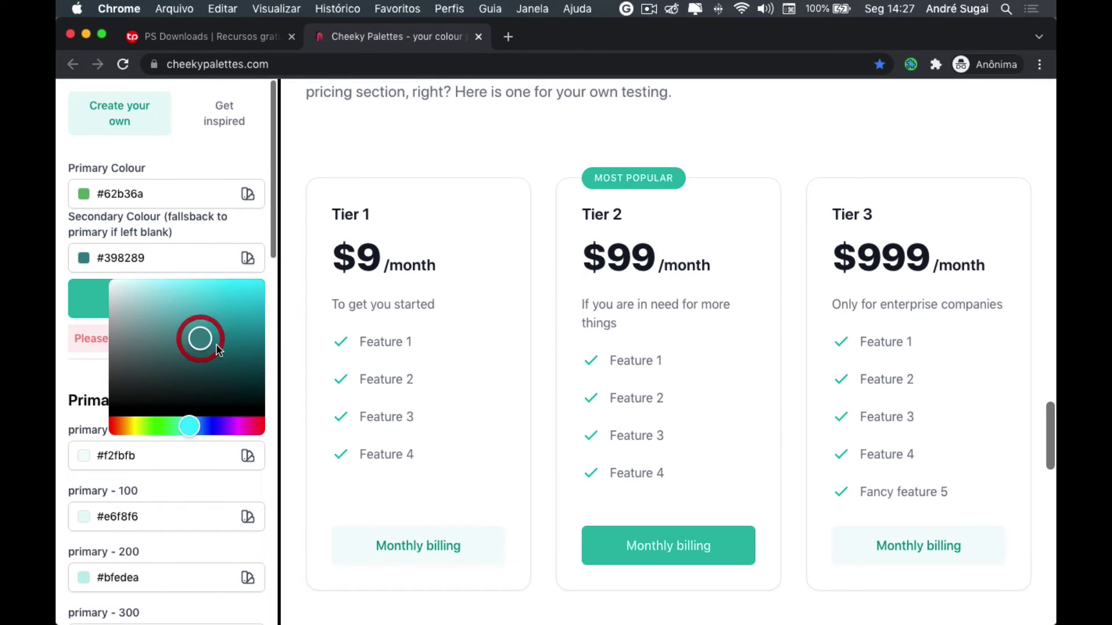
{"action": "left_click", "coordinate": [248, 217]}
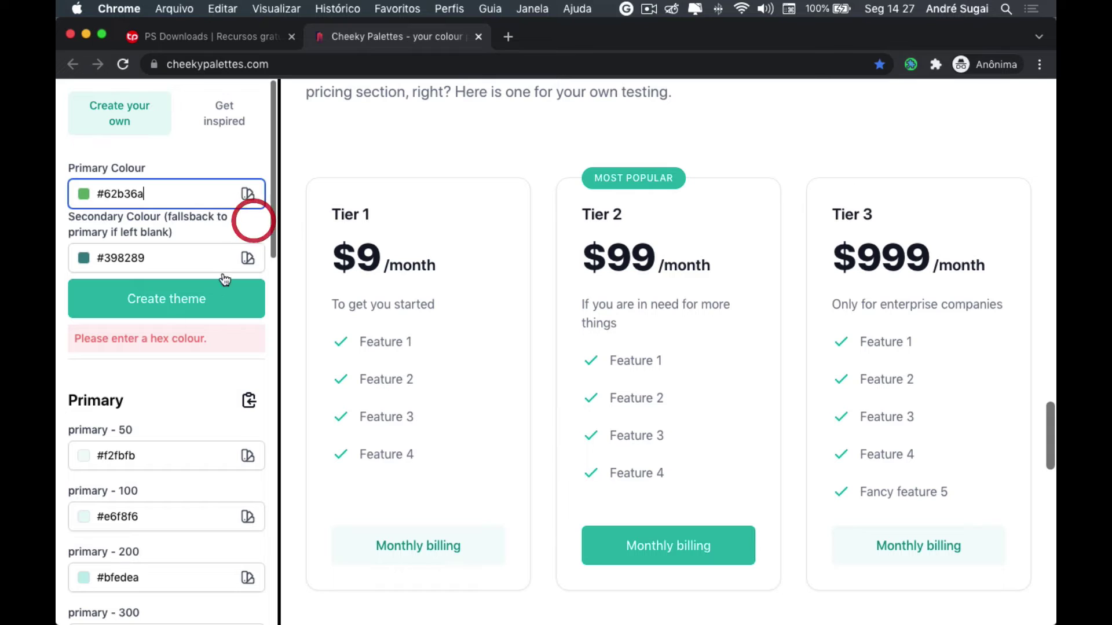
{"action": "left_click", "coordinate": [164, 313]}
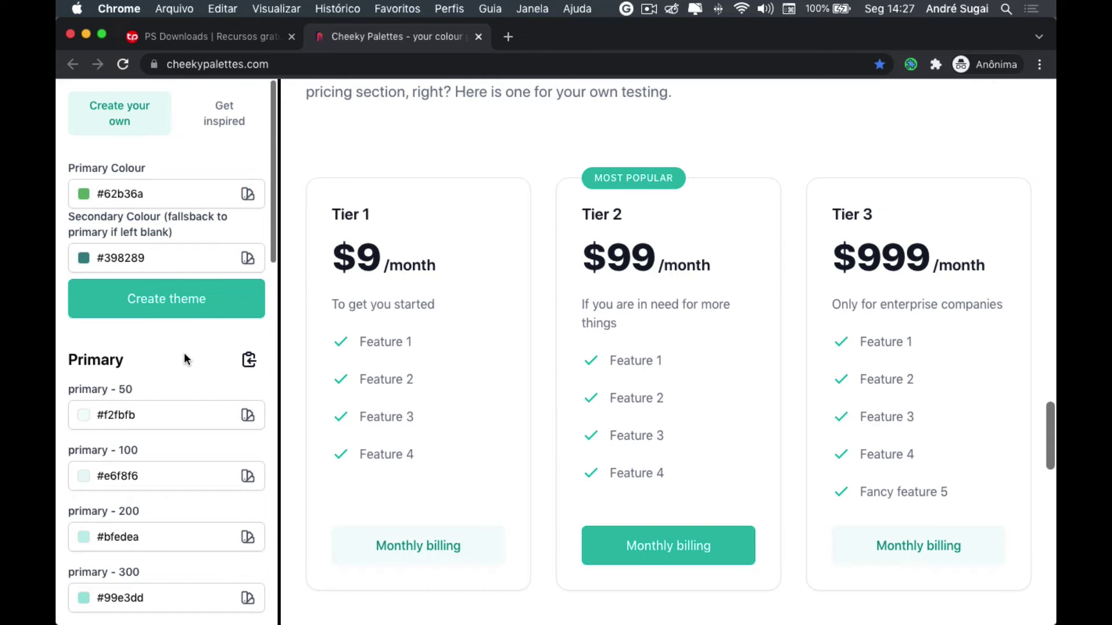
{"action": "scroll", "coordinate": [184, 354], "scroll_direction": "down", "scroll_amount": 3}
{"action": "scroll", "coordinate": [184, 353], "scroll_direction": "down", "scroll_amount": 2}
{"action": "scroll", "coordinate": [184, 354], "scroll_direction": "down", "scroll_amount": 3}
{"action": "scroll", "coordinate": [184, 354], "scroll_direction": "down", "scroll_amount": 5}
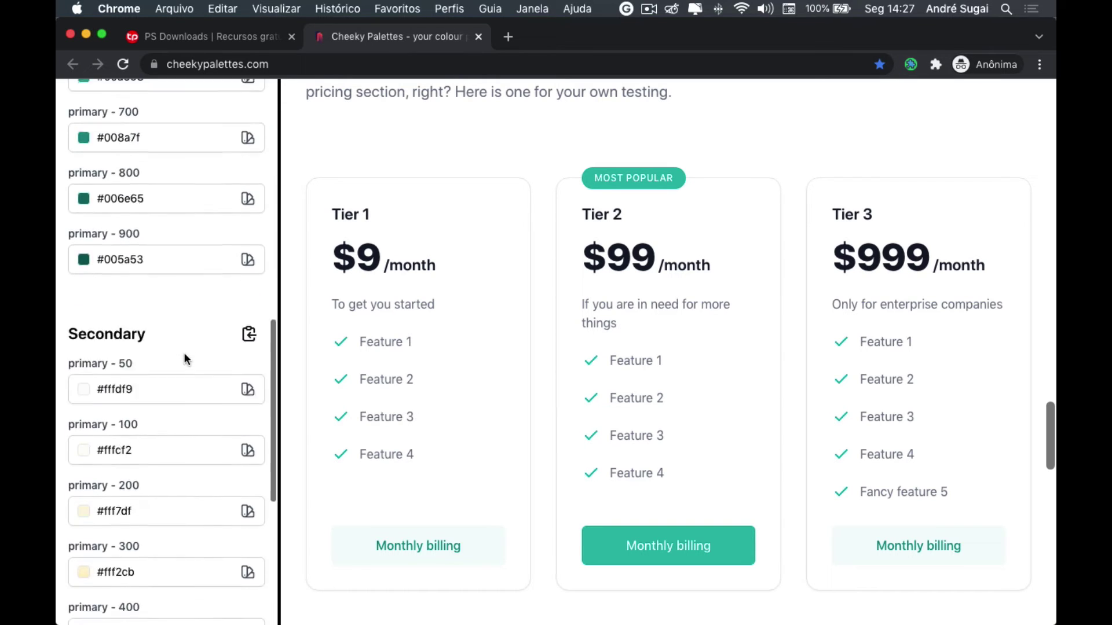
{"action": "scroll", "coordinate": [184, 355], "scroll_direction": "down", "scroll_amount": 3}
{"action": "scroll", "coordinate": [184, 355], "scroll_direction": "down", "scroll_amount": 4}
{"action": "scroll", "coordinate": [184, 355], "scroll_direction": "up", "scroll_amount": 10}
{"action": "scroll", "coordinate": [184, 354], "scroll_direction": "up", "scroll_amount": 6}
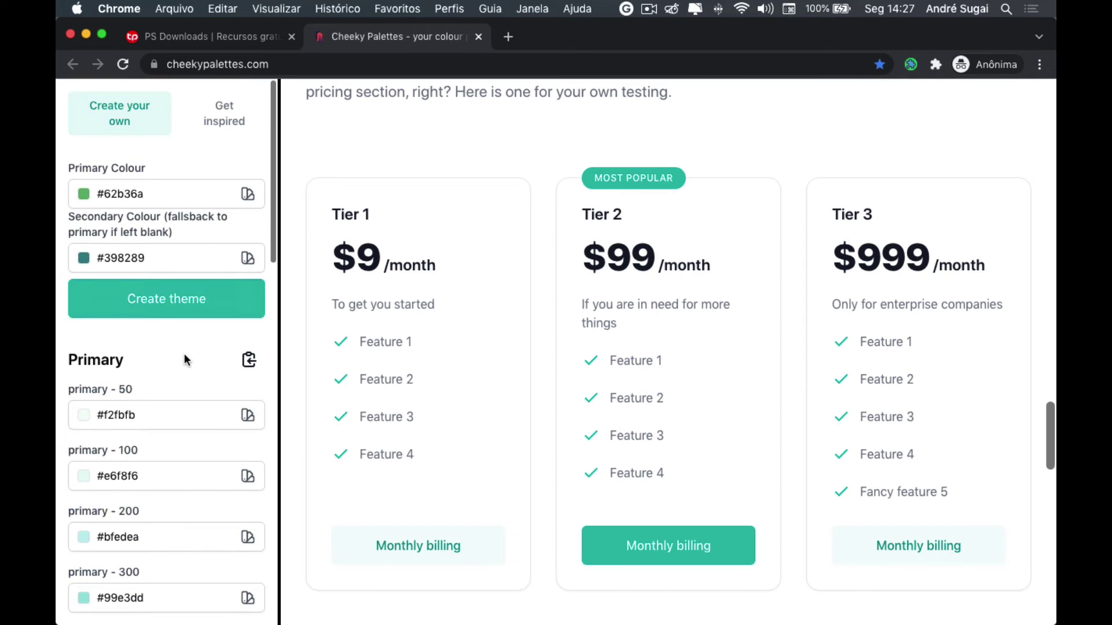
{"action": "scroll", "coordinate": [436, 322], "scroll_direction": "down", "scroll_amount": 5}
{"action": "scroll", "coordinate": [435, 322], "scroll_direction": "down", "scroll_amount": 6}
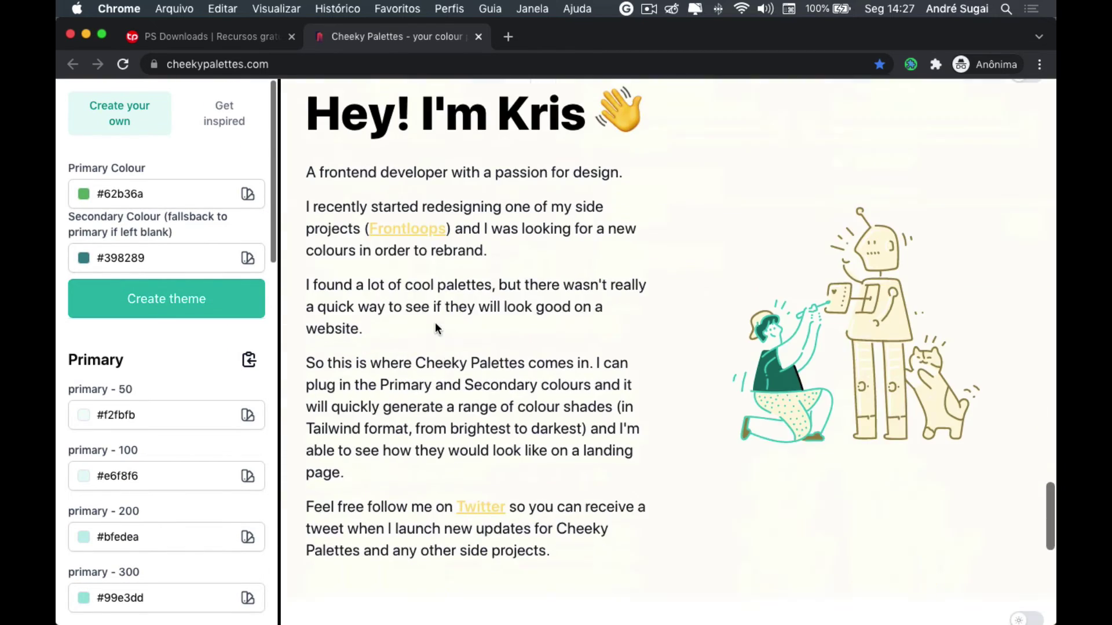
{"action": "scroll", "coordinate": [435, 322], "scroll_direction": "down", "scroll_amount": 3}
{"action": "scroll", "coordinate": [435, 322], "scroll_direction": "down", "scroll_amount": 1}
{"action": "scroll", "coordinate": [436, 322], "scroll_direction": "up", "scroll_amount": 4}
{"action": "scroll", "coordinate": [436, 322], "scroll_direction": "down", "scroll_amount": 7}
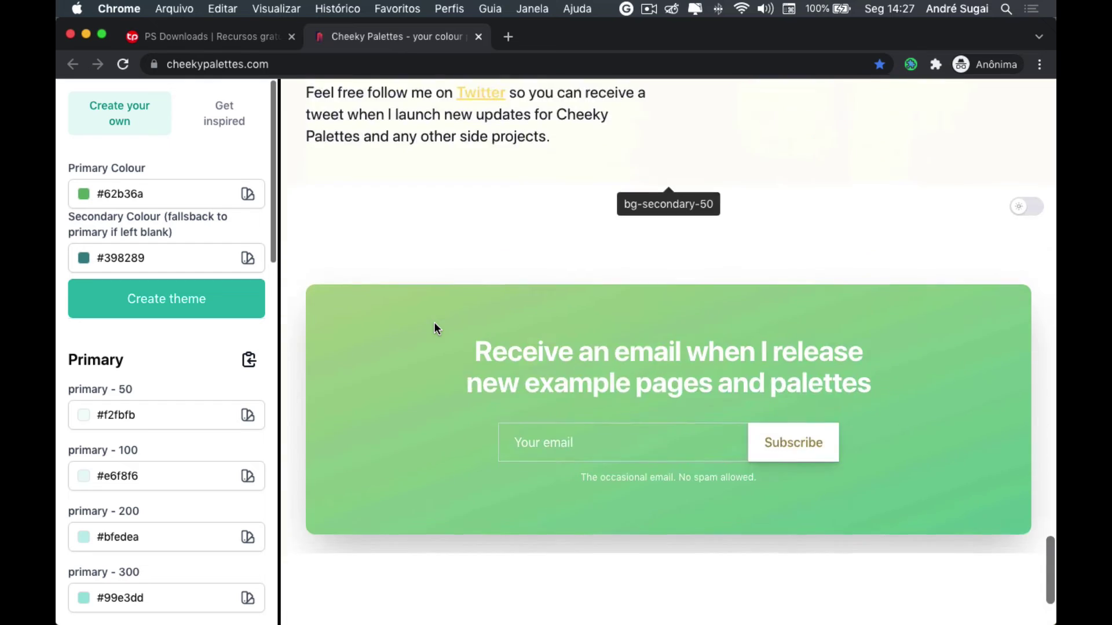
{"action": "scroll", "coordinate": [433, 321], "scroll_direction": "down", "scroll_amount": 3}
{"action": "scroll", "coordinate": [433, 322], "scroll_direction": "up", "scroll_amount": 1}
{"action": "scroll", "coordinate": [435, 331], "scroll_direction": "up", "scroll_amount": 2}
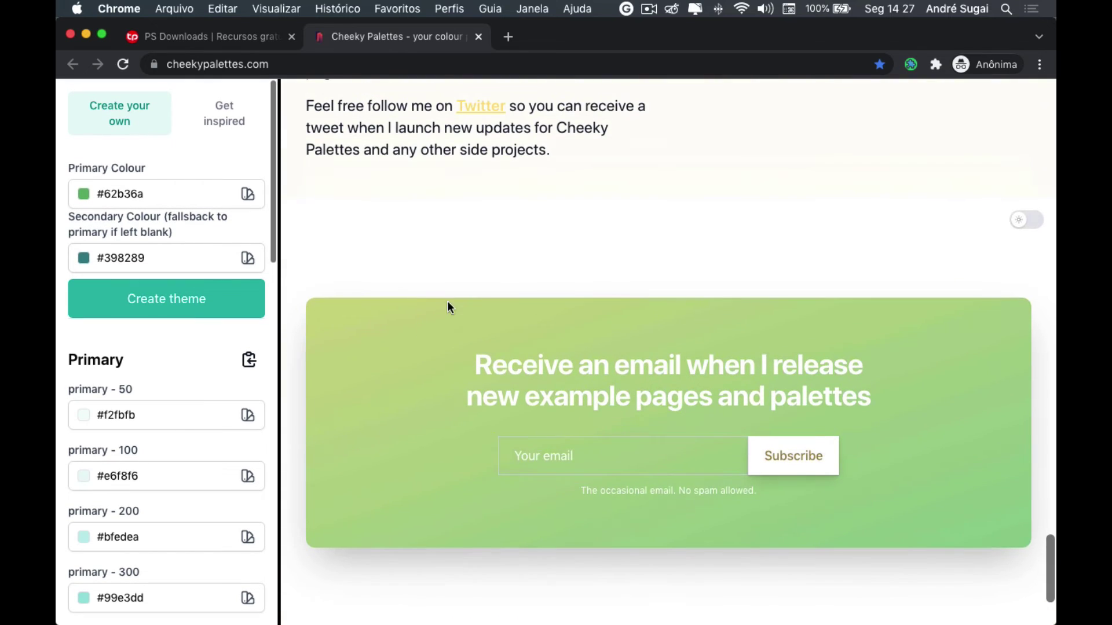
{"action": "left_click", "coordinate": [1025, 223]}
{"action": "left_click", "coordinate": [1024, 227]}
{"action": "scroll", "coordinate": [903, 229], "scroll_direction": "up", "scroll_amount": 1}
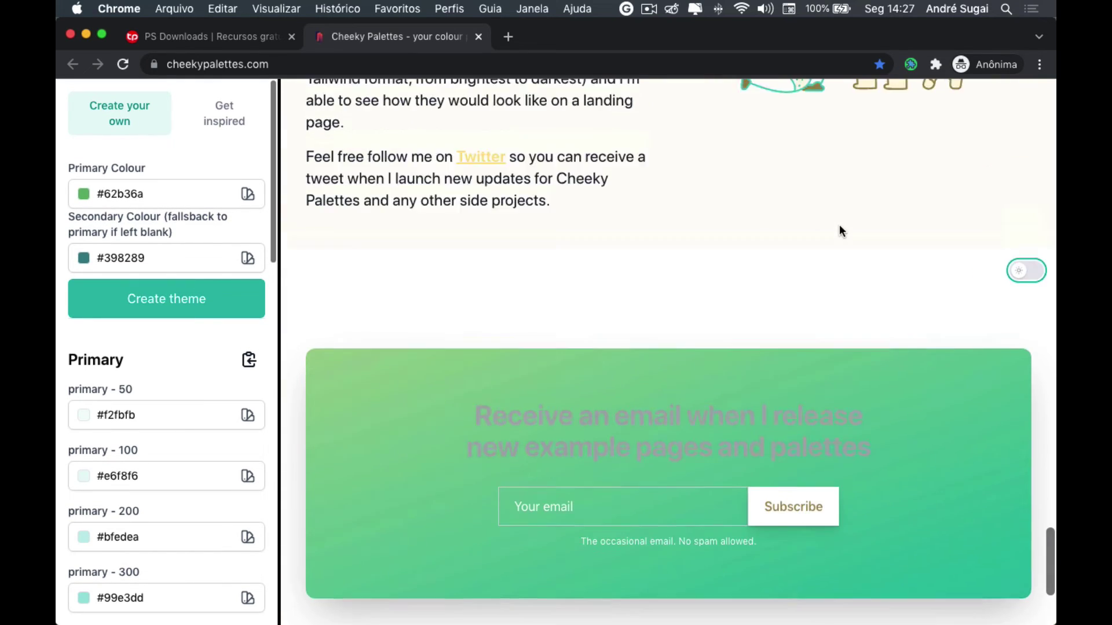
{"action": "scroll", "coordinate": [839, 230], "scroll_direction": "up", "scroll_amount": 6}
{"action": "scroll", "coordinate": [839, 230], "scroll_direction": "up", "scroll_amount": 1}
{"action": "scroll", "coordinate": [840, 227], "scroll_direction": "up", "scroll_amount": 4}
{"action": "scroll", "coordinate": [840, 228], "scroll_direction": "up", "scroll_amount": 5}
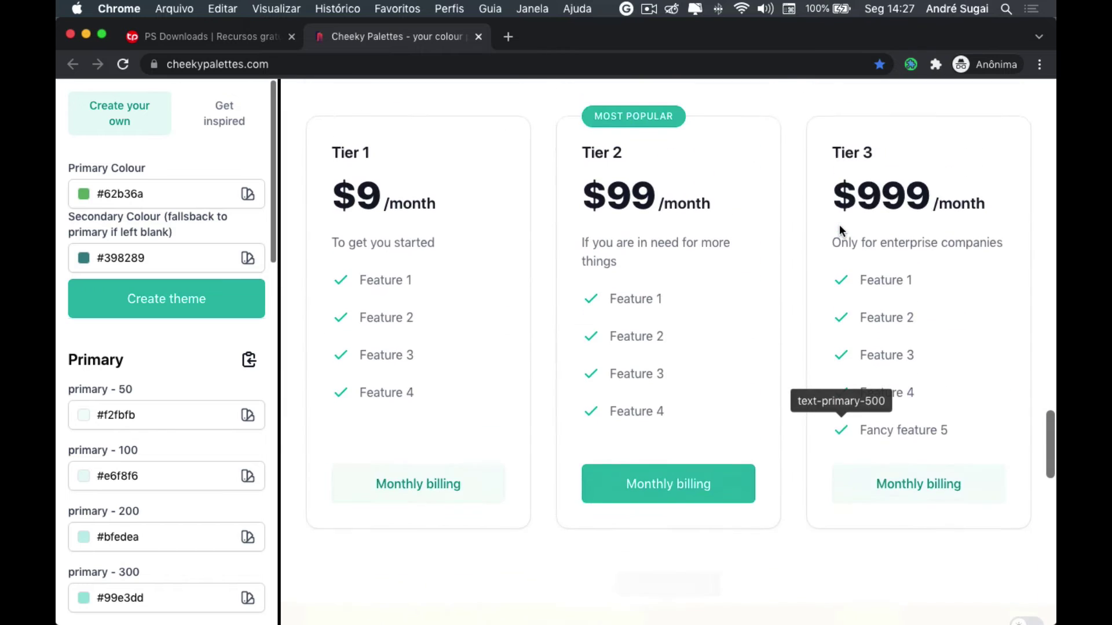
{"action": "scroll", "coordinate": [840, 228], "scroll_direction": "up", "scroll_amount": 6}
{"action": "scroll", "coordinate": [840, 228], "scroll_direction": "up", "scroll_amount": 3}
{"action": "scroll", "coordinate": [841, 232], "scroll_direction": "up", "scroll_amount": 6}
{"action": "scroll", "coordinate": [841, 230], "scroll_direction": "up", "scroll_amount": 4}
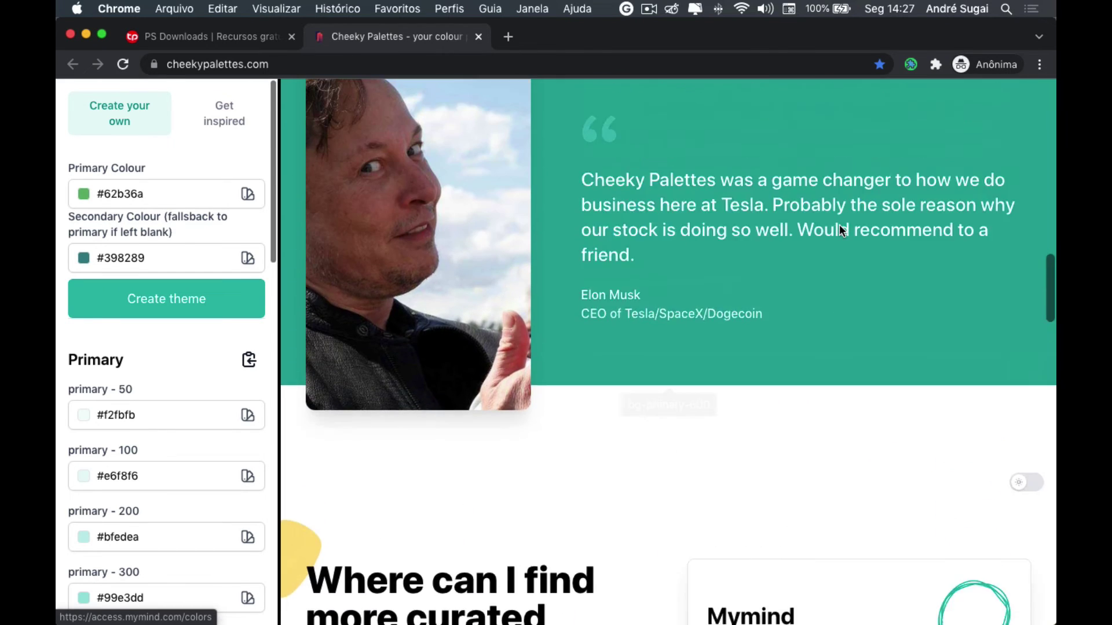
{"action": "scroll", "coordinate": [841, 231], "scroll_direction": "up", "scroll_amount": 3}
{"action": "scroll", "coordinate": [841, 230], "scroll_direction": "up", "scroll_amount": 4}
{"action": "scroll", "coordinate": [841, 231], "scroll_direction": "up", "scroll_amount": 5}
{"action": "scroll", "coordinate": [840, 231], "scroll_direction": "up", "scroll_amount": 5}
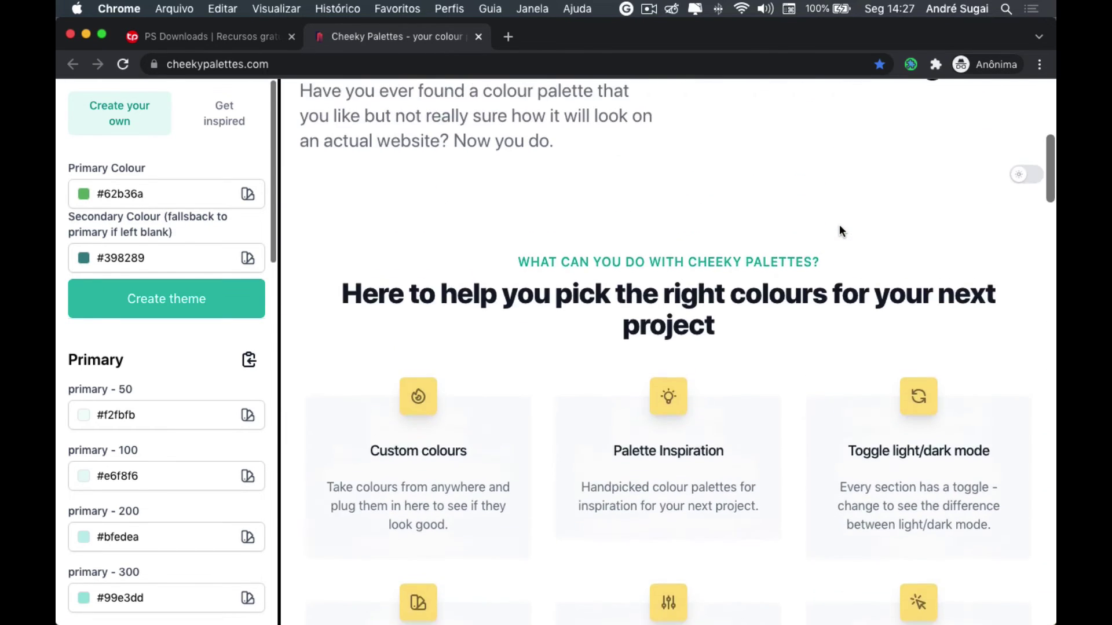
{"action": "scroll", "coordinate": [840, 230], "scroll_direction": "up", "scroll_amount": 6}
{"action": "scroll", "coordinate": [840, 230], "scroll_direction": "up", "scroll_amount": 2}
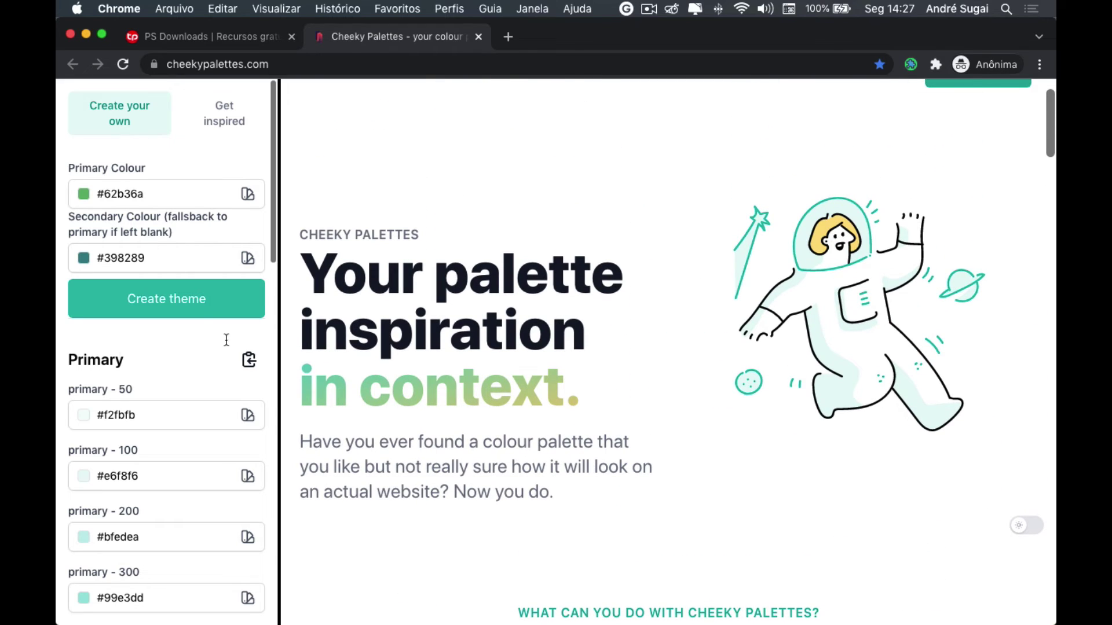
Apply the cyan and red inspiration palette and preview its hero in dark mode, then light
{"action": "left_click", "coordinate": [224, 114]}
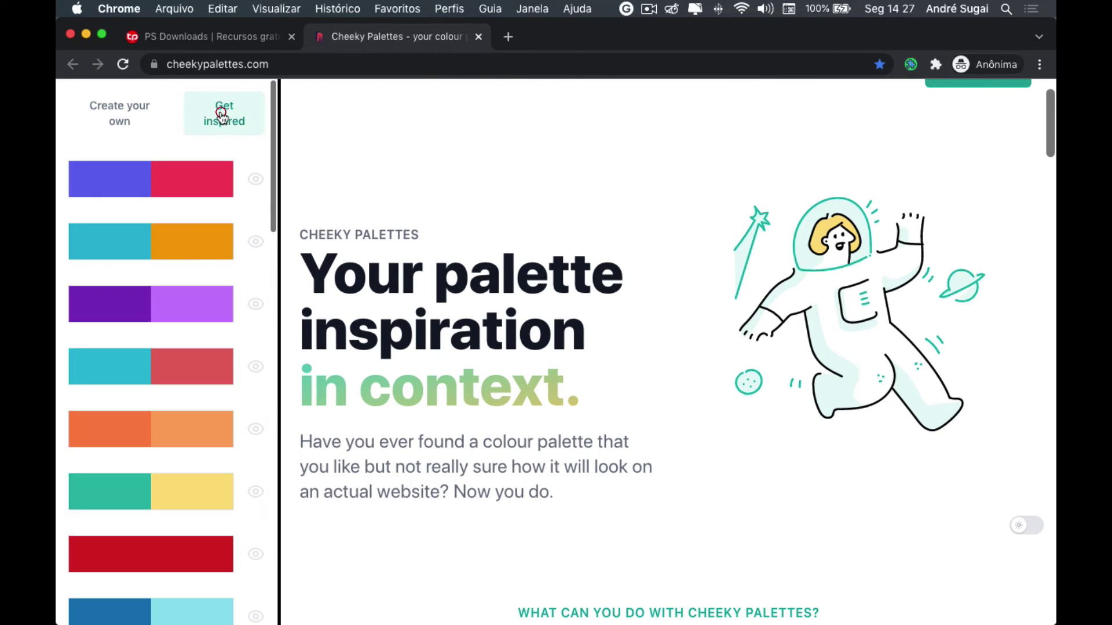
{"action": "left_click", "coordinate": [150, 376]}
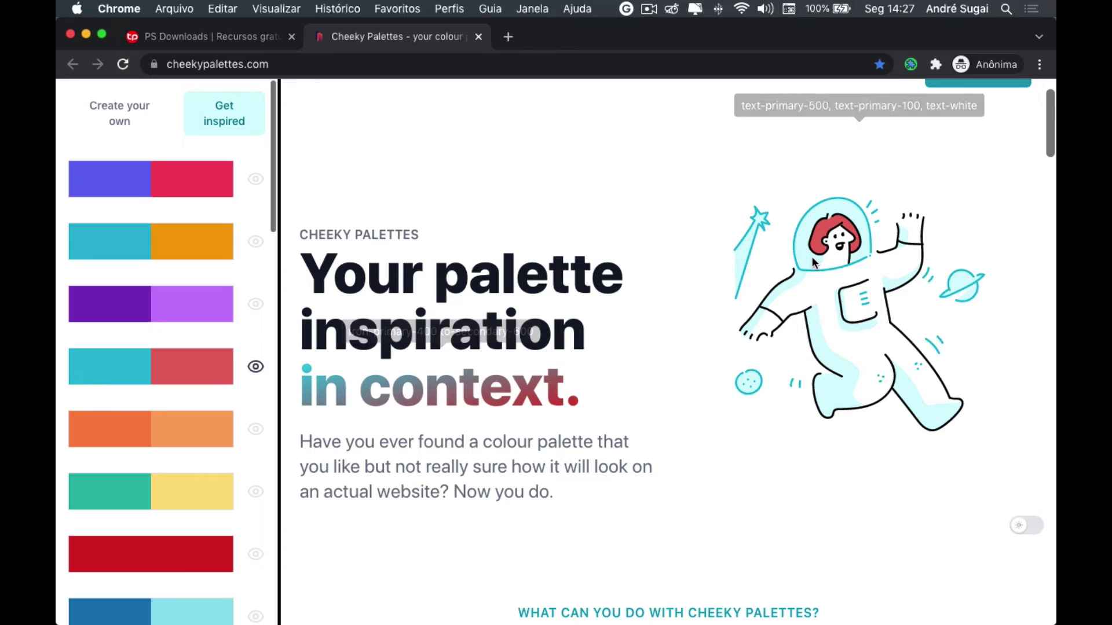
{"action": "scroll", "coordinate": [926, 144], "scroll_direction": "up", "scroll_amount": 2}
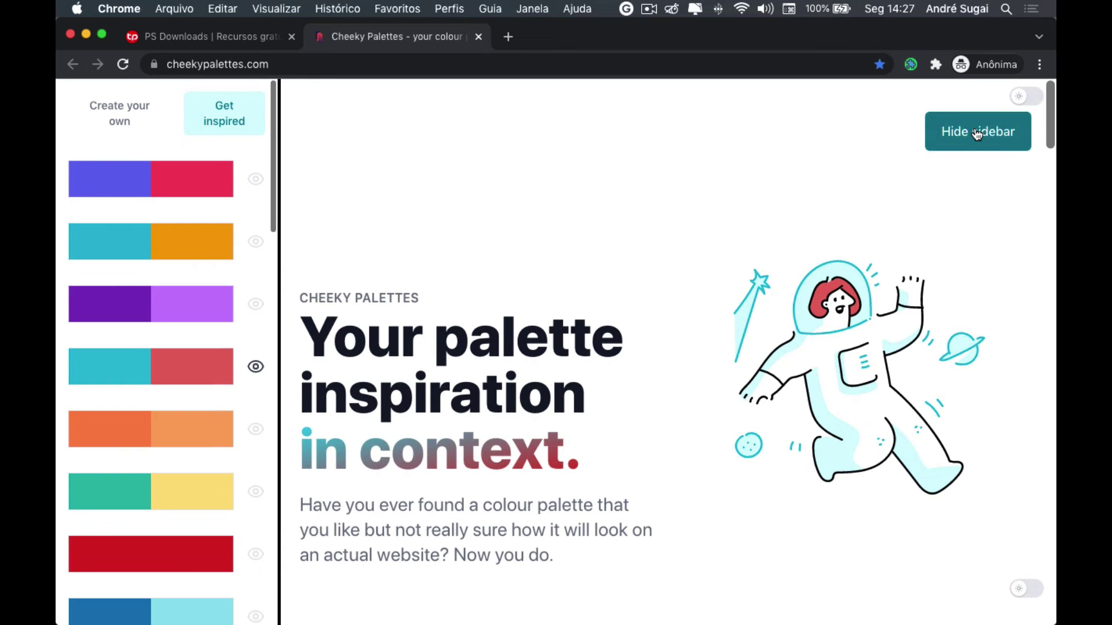
{"action": "left_click", "coordinate": [1022, 103]}
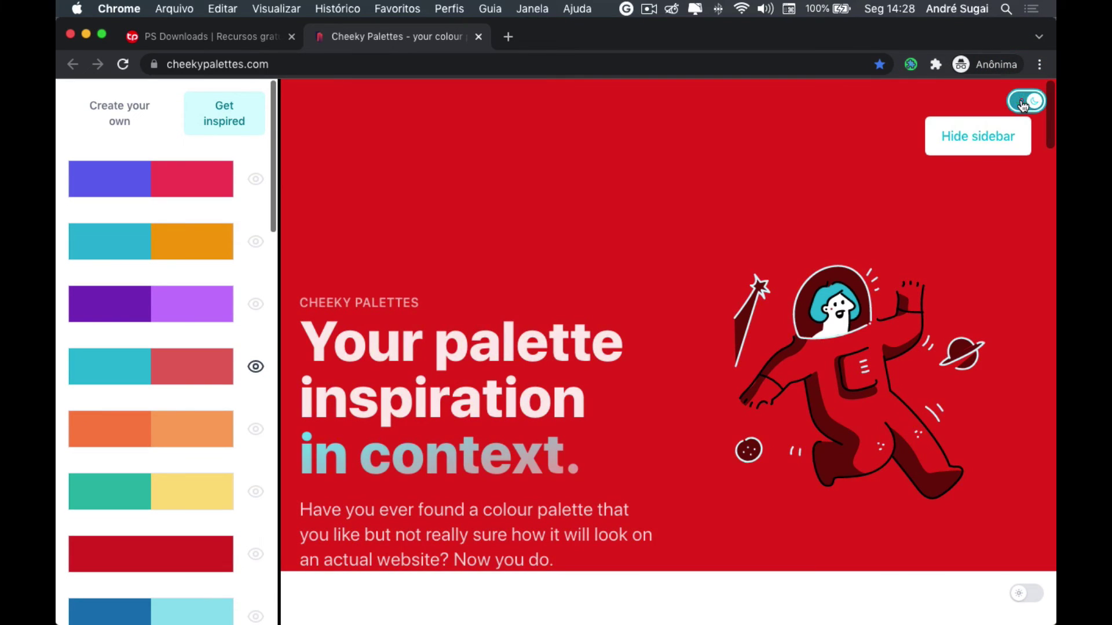
{"action": "left_click", "coordinate": [1022, 103]}
Apply the orange palette and toggle its hero to dark mode and back
{"action": "left_click", "coordinate": [184, 435]}
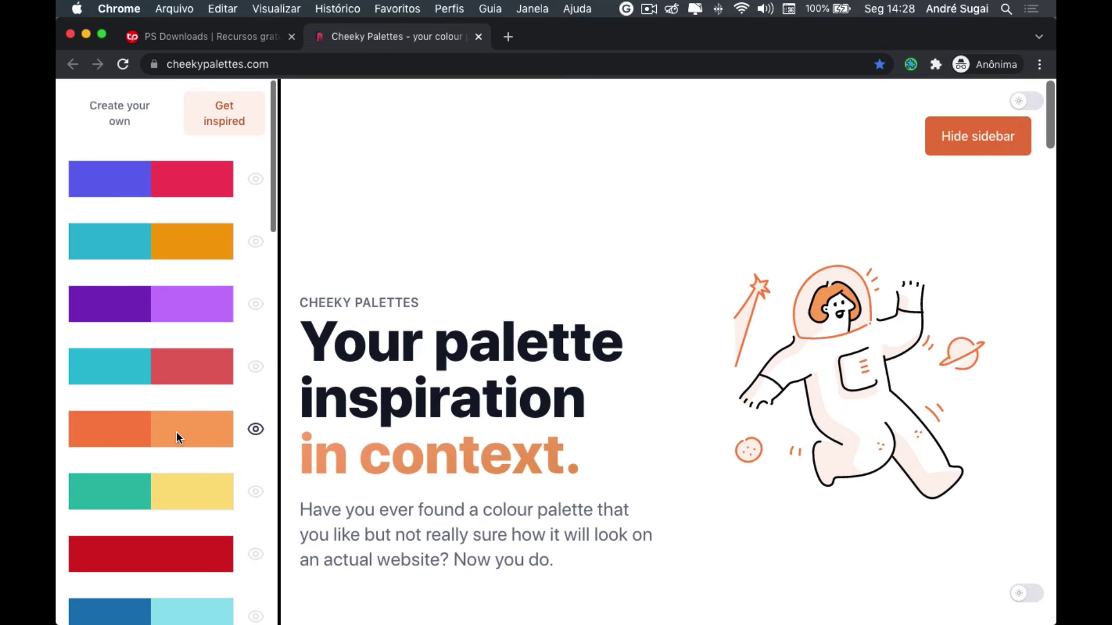
{"action": "left_click", "coordinate": [1026, 104]}
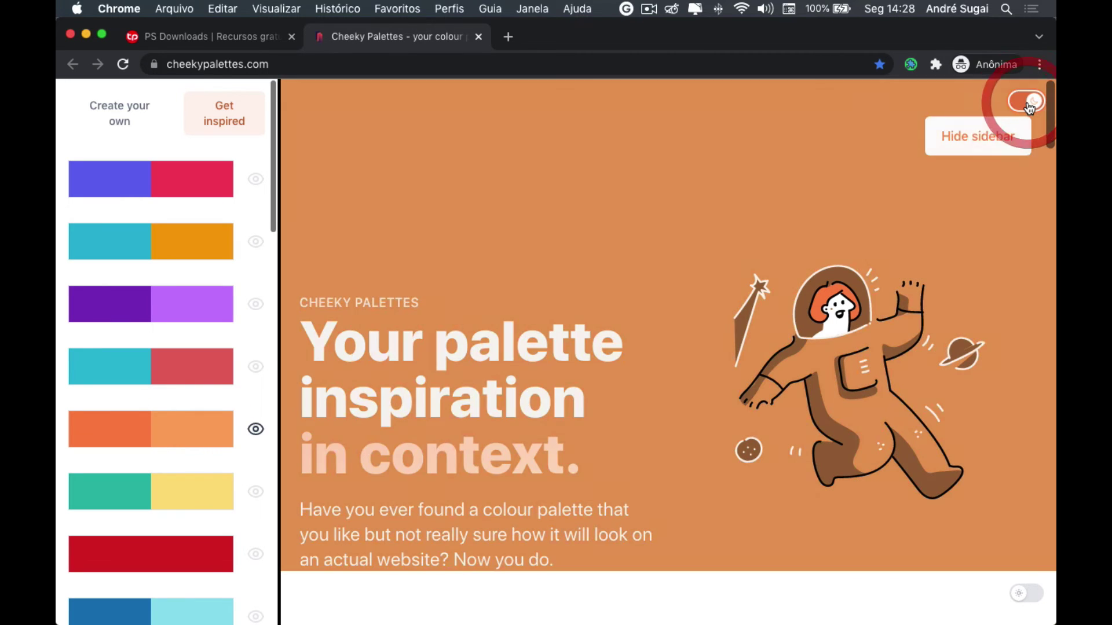
{"action": "left_click", "coordinate": [1027, 106]}
{"action": "scroll", "coordinate": [711, 296], "scroll_direction": "down", "scroll_amount": 5}
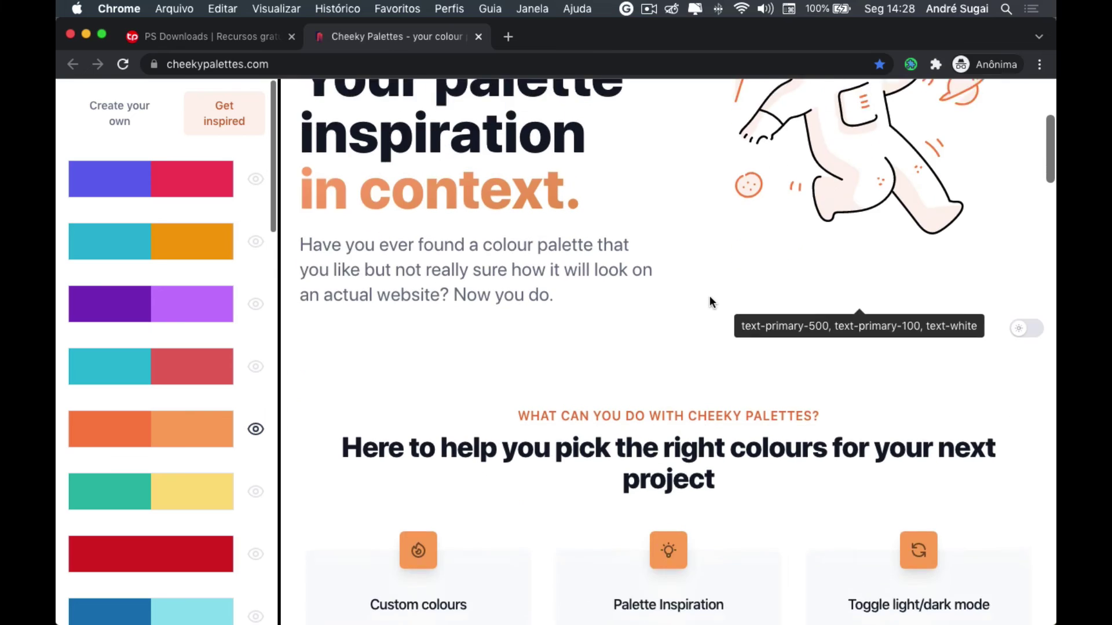
{"action": "scroll", "coordinate": [709, 295], "scroll_direction": "down", "scroll_amount": 4}
{"action": "scroll", "coordinate": [710, 296], "scroll_direction": "down", "scroll_amount": 5}
{"action": "scroll", "coordinate": [710, 298], "scroll_direction": "up", "scroll_amount": 15}
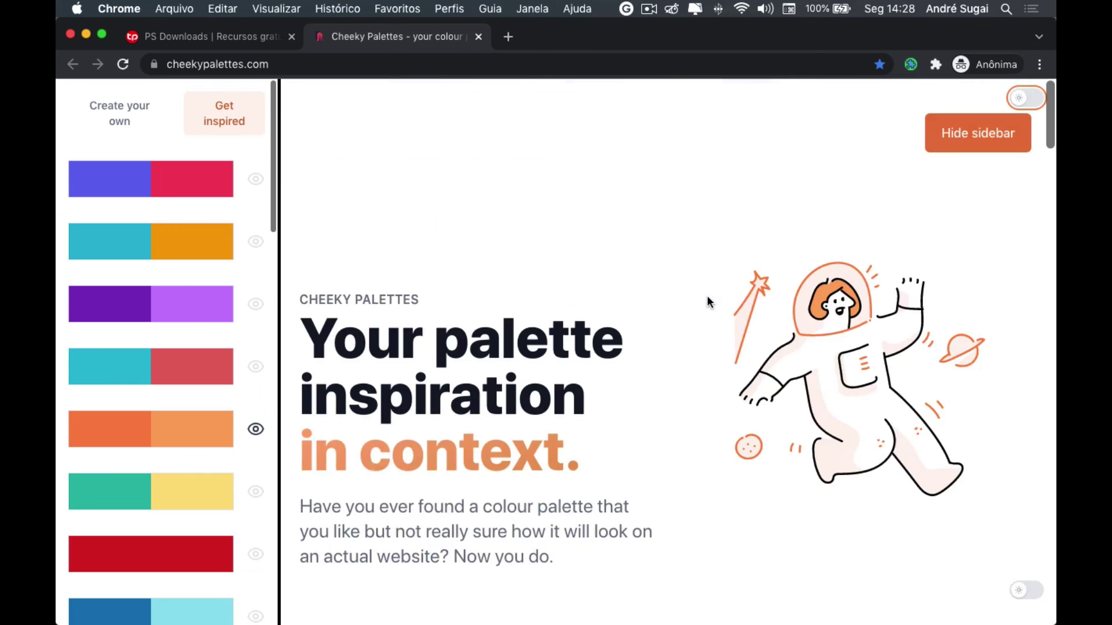
{"action": "scroll", "coordinate": [152, 488], "scroll_direction": "down", "scroll_amount": 3}
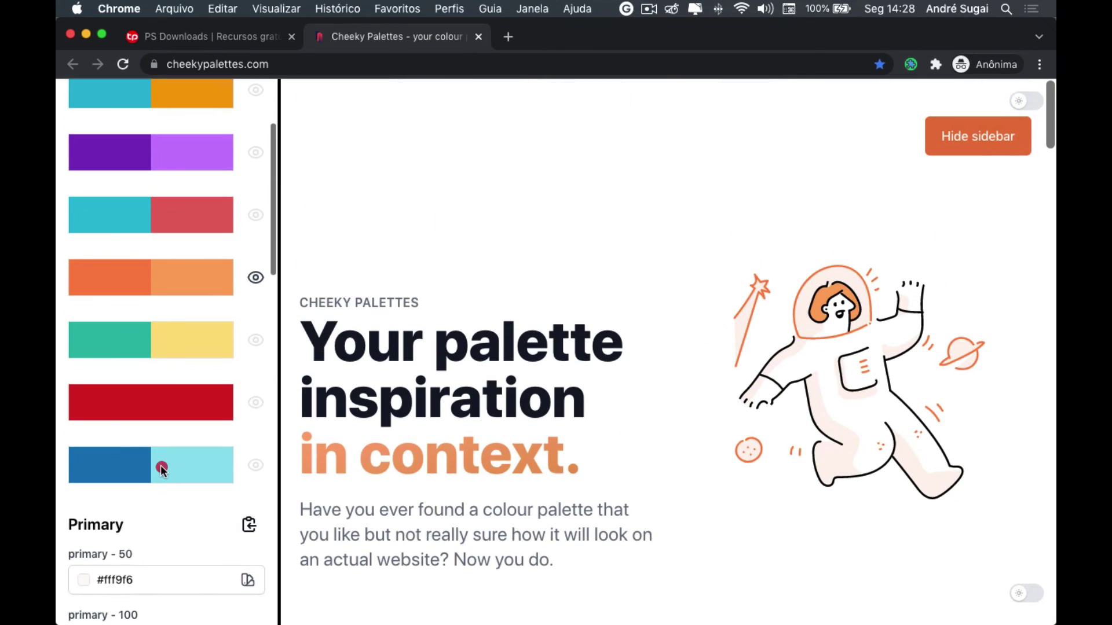
Apply the blue palette, toggle its hero dark and back, and switch the testimonial section's mode
{"action": "left_click", "coordinate": [159, 465]}
{"action": "left_click", "coordinate": [1025, 101]}
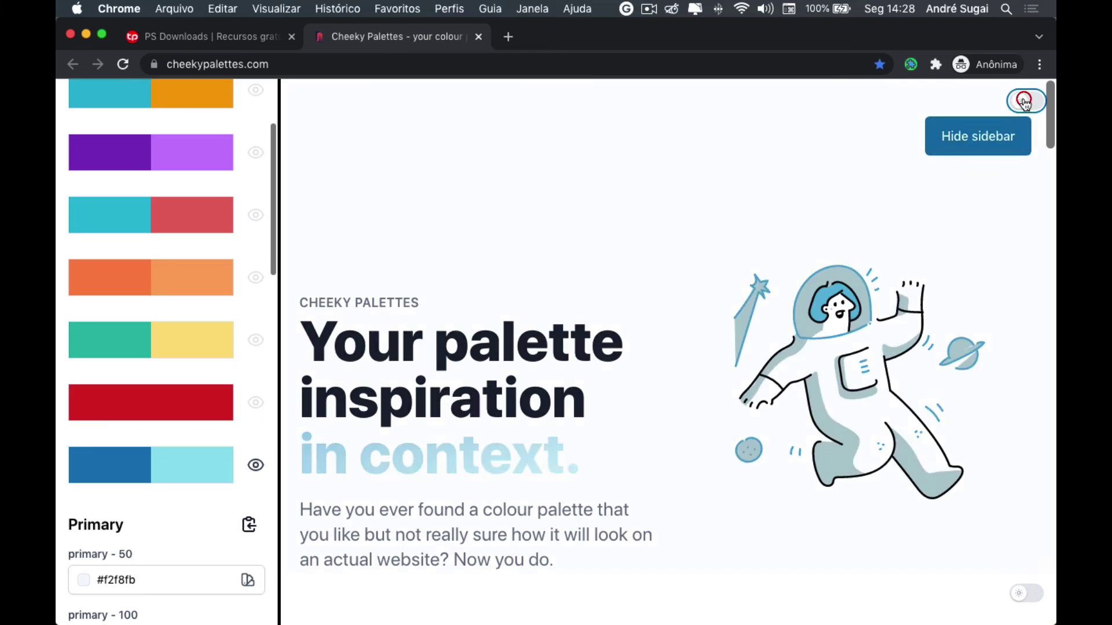
{"action": "left_click", "coordinate": [1024, 102]}
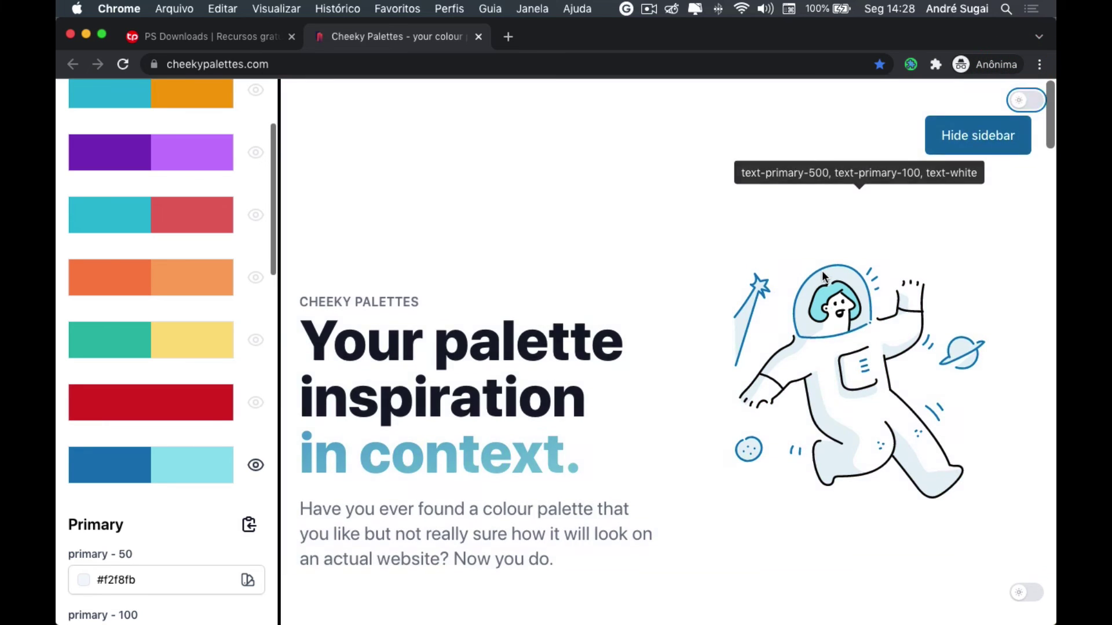
{"action": "scroll", "coordinate": [823, 275], "scroll_direction": "down", "scroll_amount": 5}
{"action": "scroll", "coordinate": [824, 275], "scroll_direction": "down", "scroll_amount": 3}
{"action": "scroll", "coordinate": [824, 276], "scroll_direction": "down", "scroll_amount": 5}
{"action": "scroll", "coordinate": [823, 276], "scroll_direction": "down", "scroll_amount": 5}
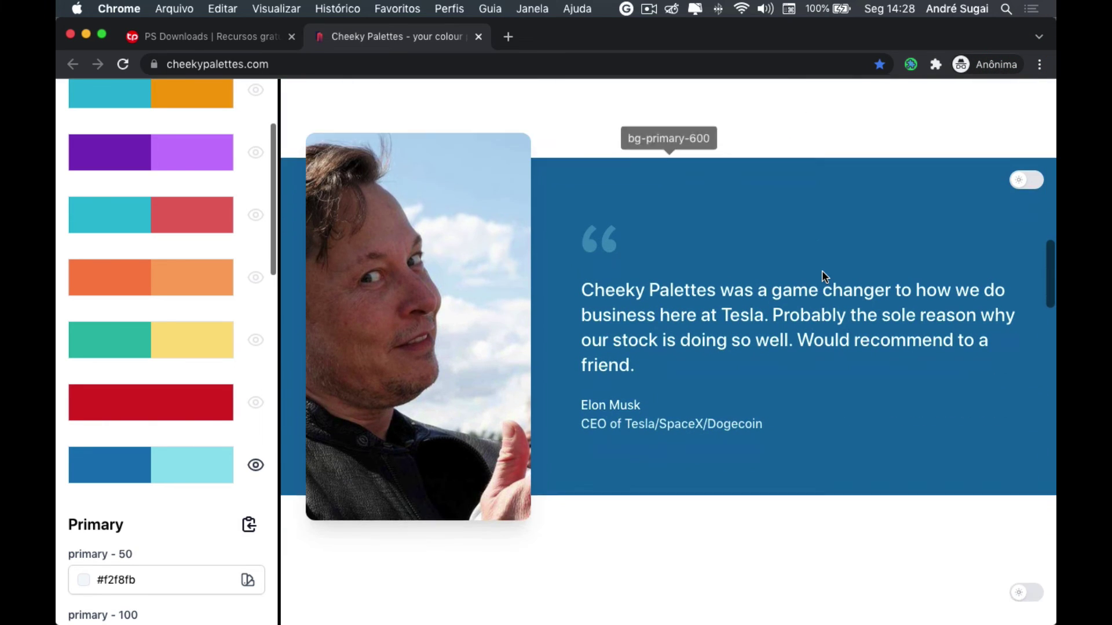
{"action": "left_click", "coordinate": [1032, 116]}
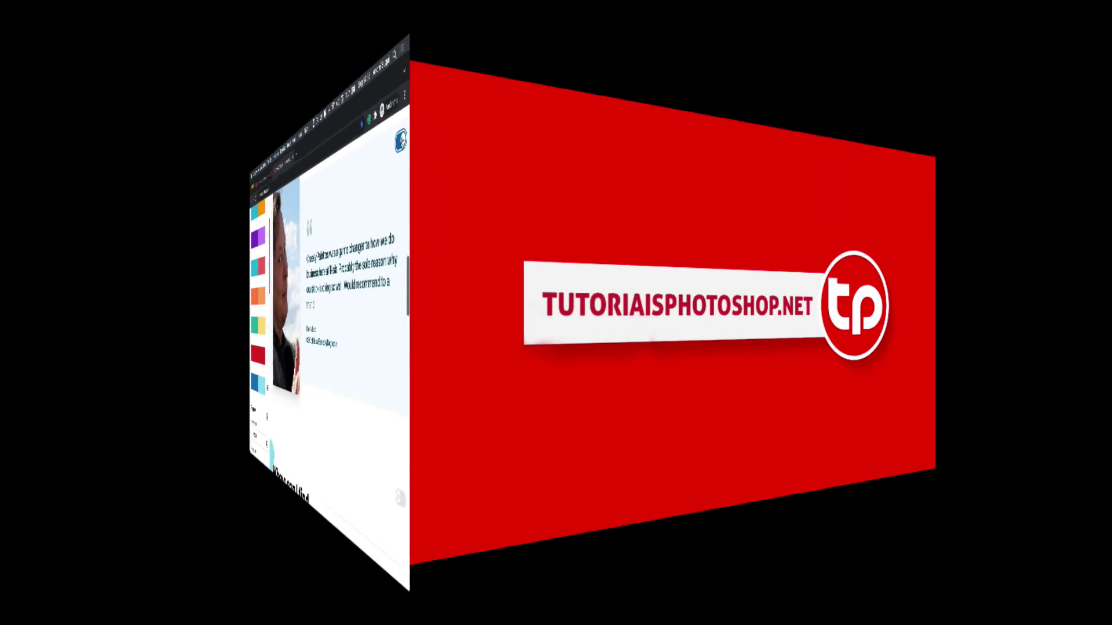